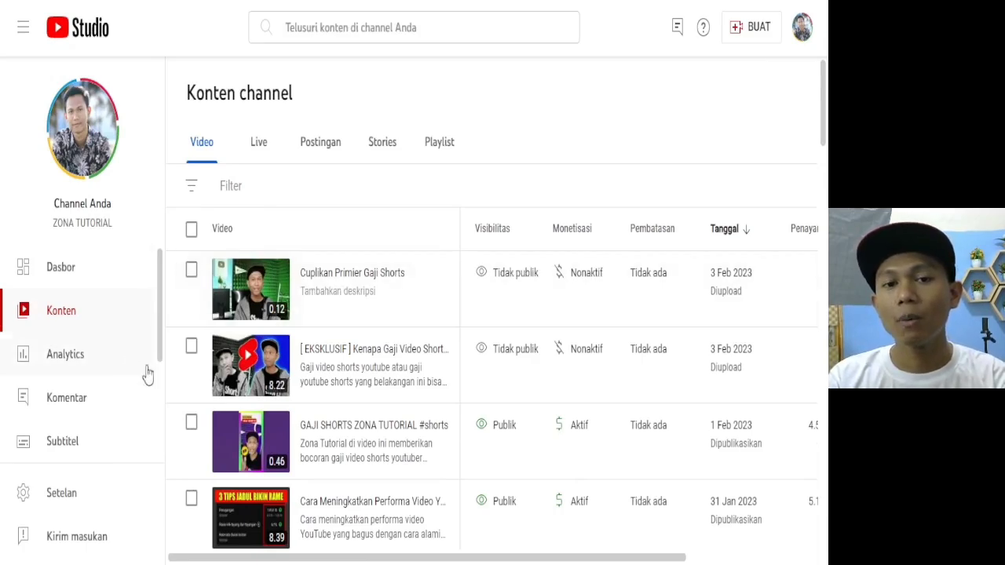
Step: Zoom in and open the details of the second video, '[ EKSKLUSIF ] Kenapa Gaji Video Shorts KeciL'
key("ctrl+plus")
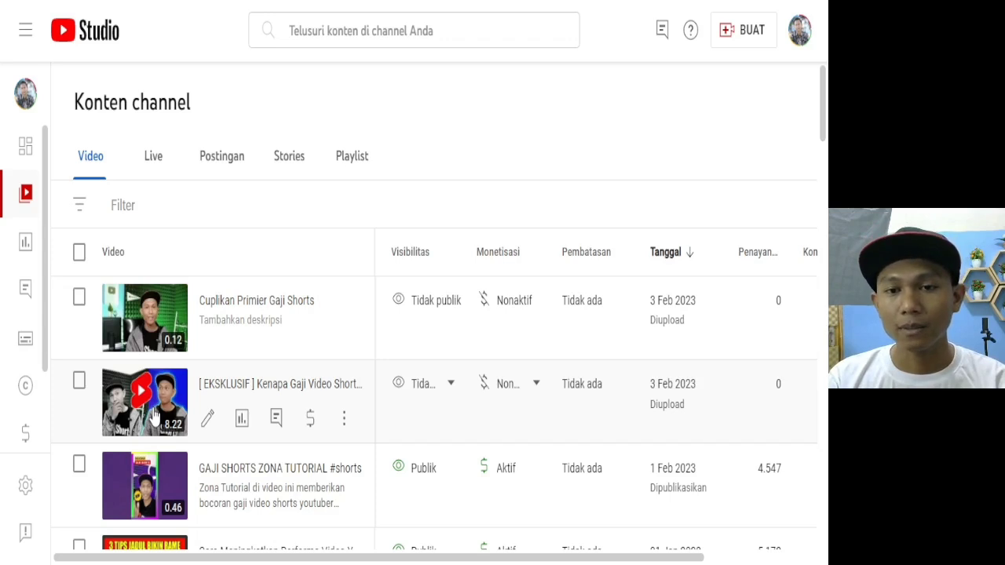
mouse_move(417, 415)
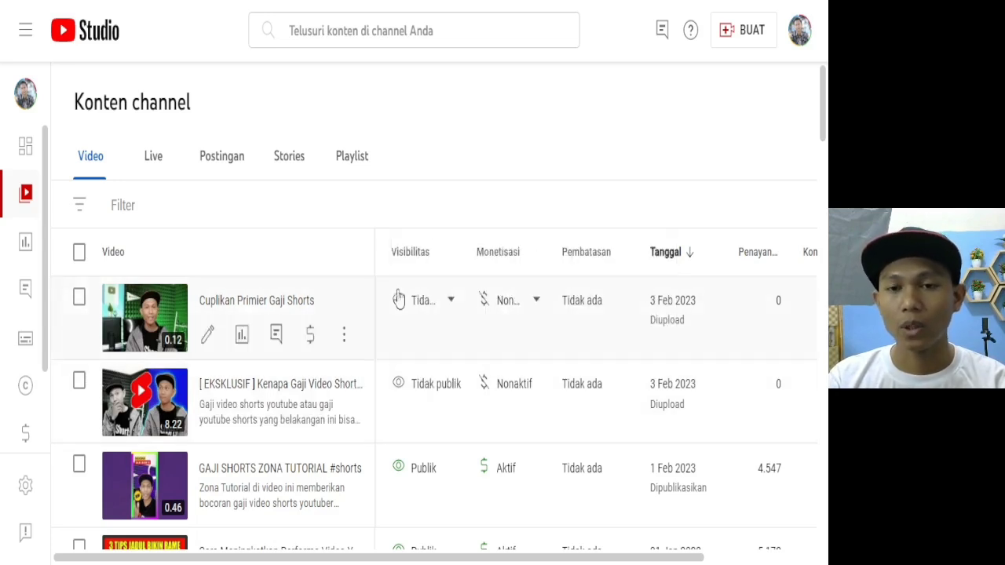
mouse_move(438, 370)
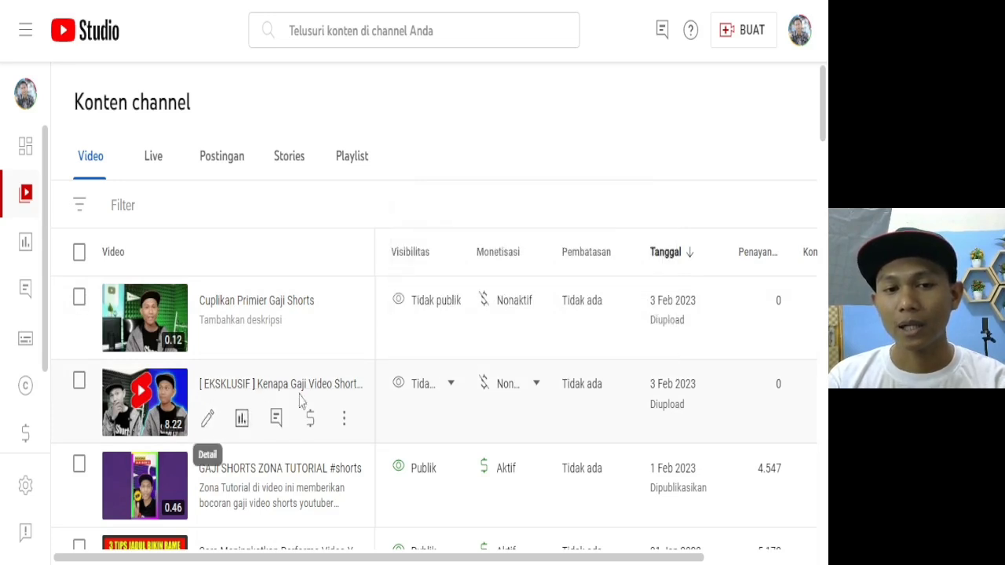
mouse_move(485, 377)
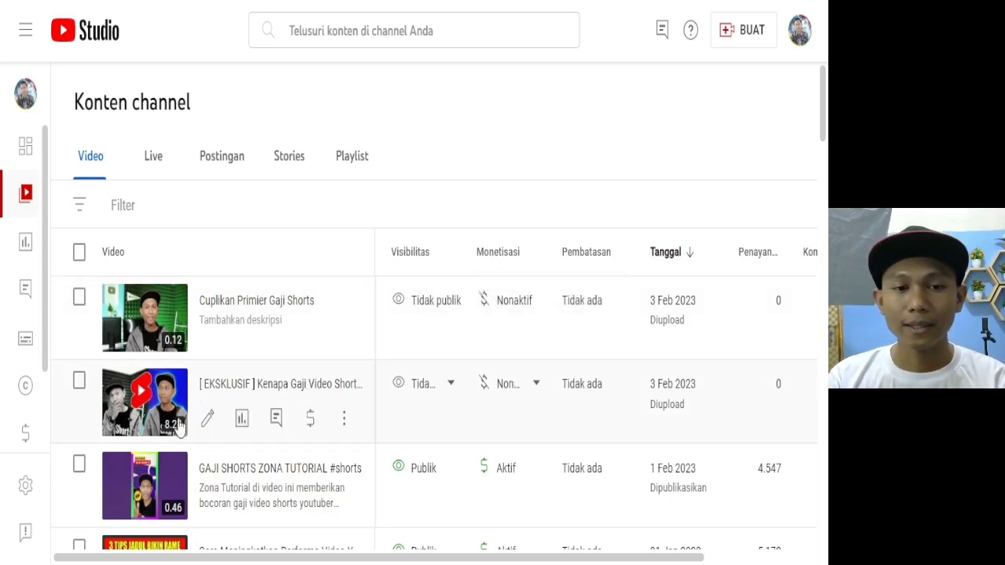
left_click(154, 404)
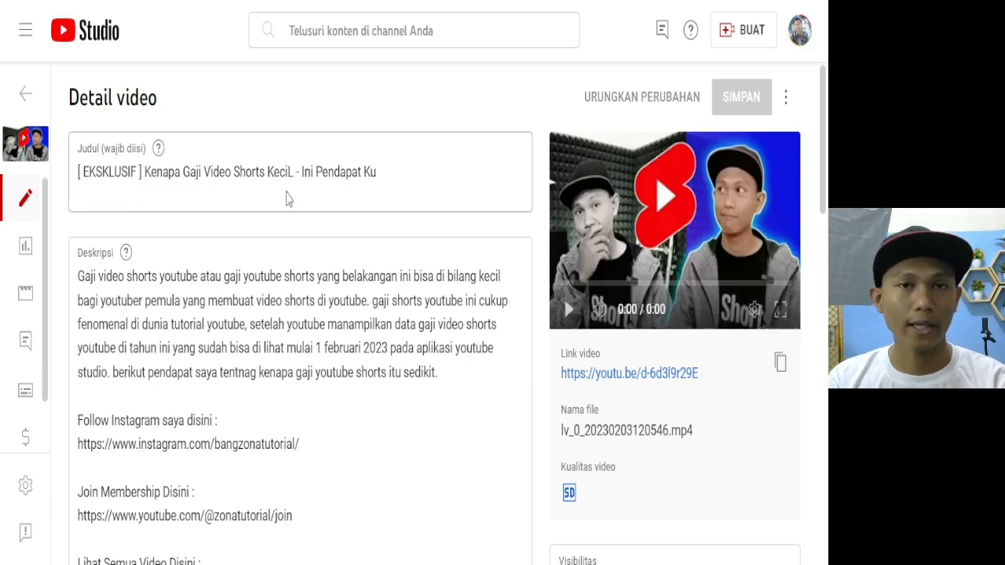
Step: Scroll the details page down to the Penonton section and back up to Visibilitas
scroll(236, 227, "down", 3)
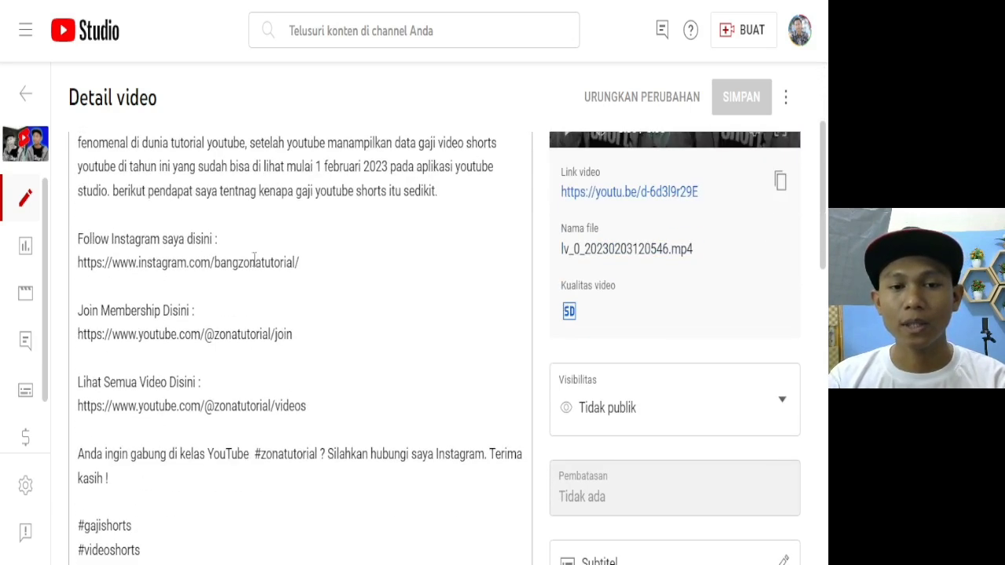
scroll(256, 364, "down", 6)
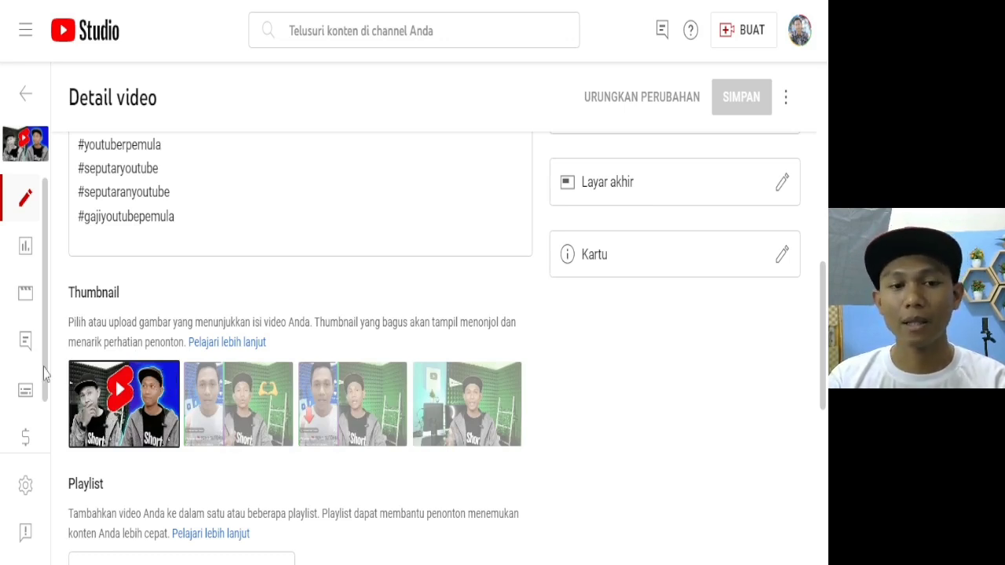
scroll(124, 421, "down", 3)
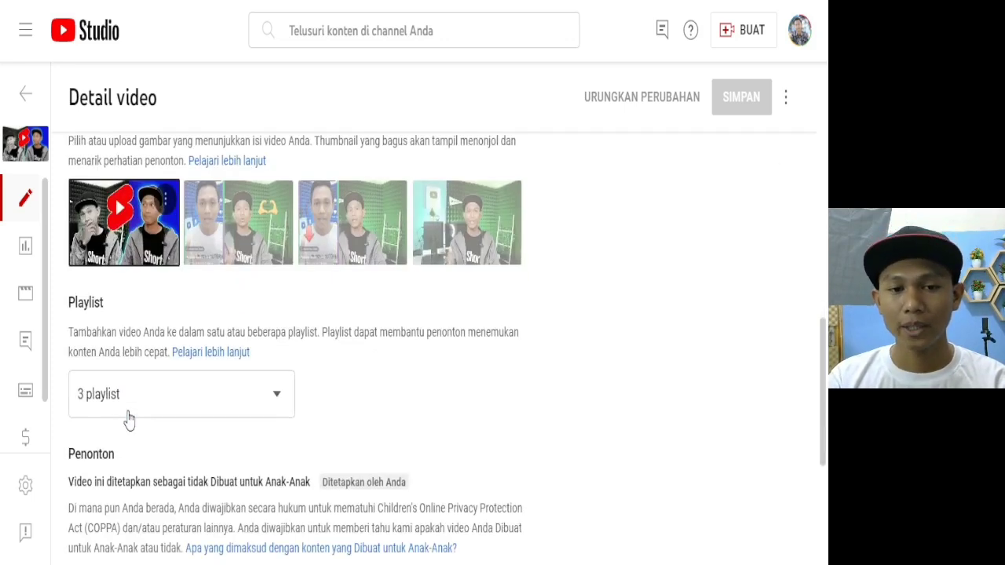
scroll(130, 422, "down", 3)
scroll(130, 422, "down", 1)
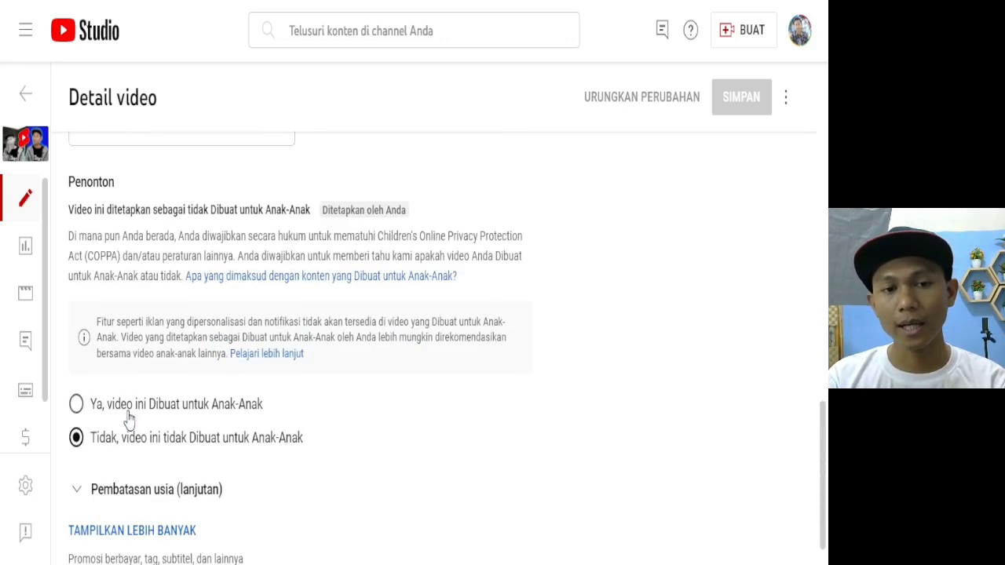
scroll(130, 422, "down", 1)
scroll(132, 418, "up", 3)
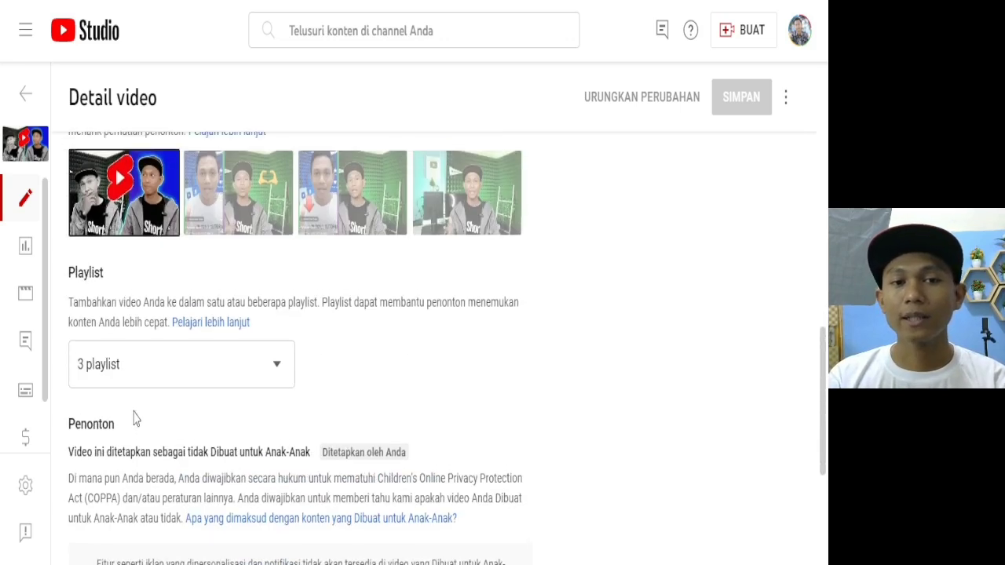
scroll(133, 418, "up", 5)
scroll(192, 362, "up", 3)
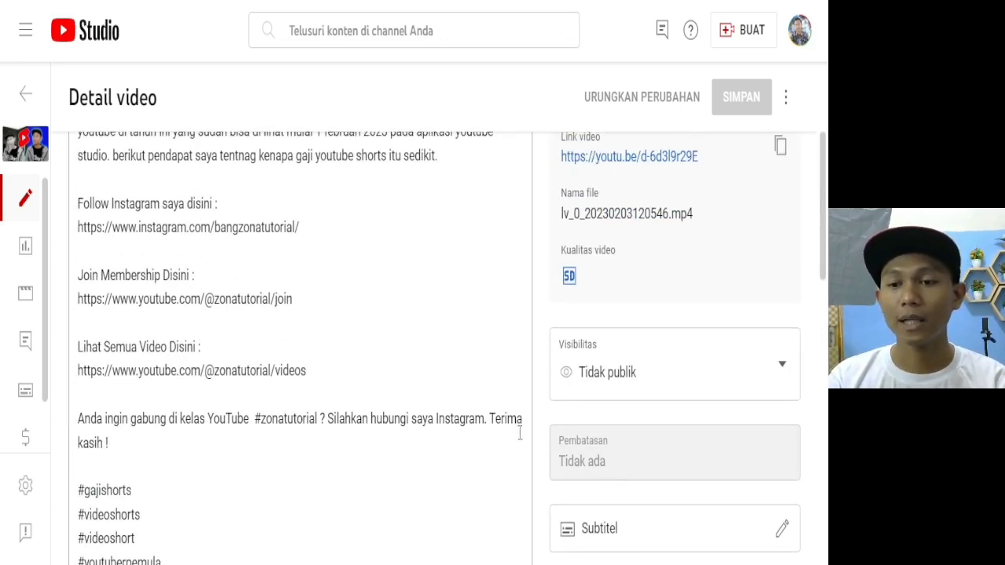
scroll(534, 435, "down", 3)
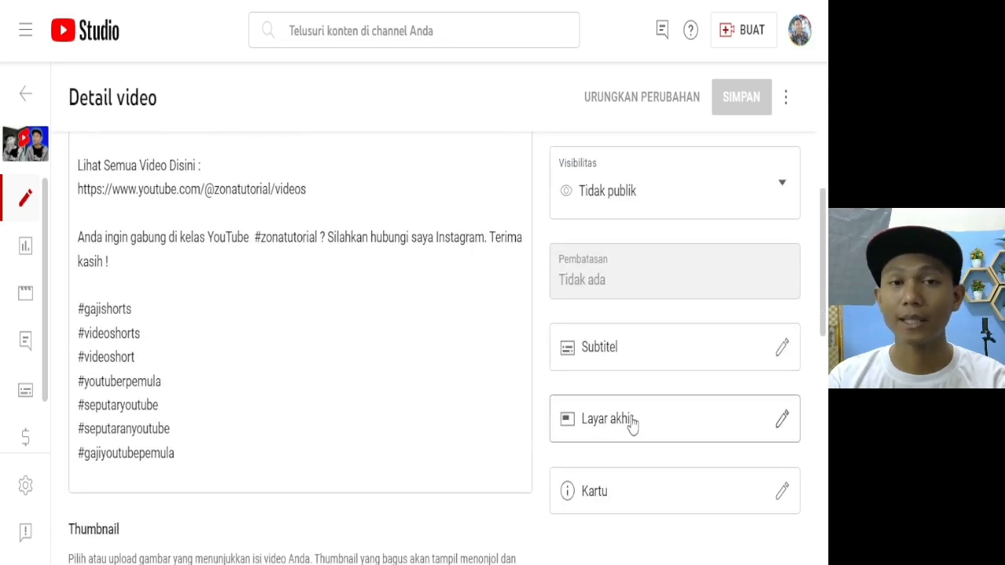
scroll(100, 319, "up", 6)
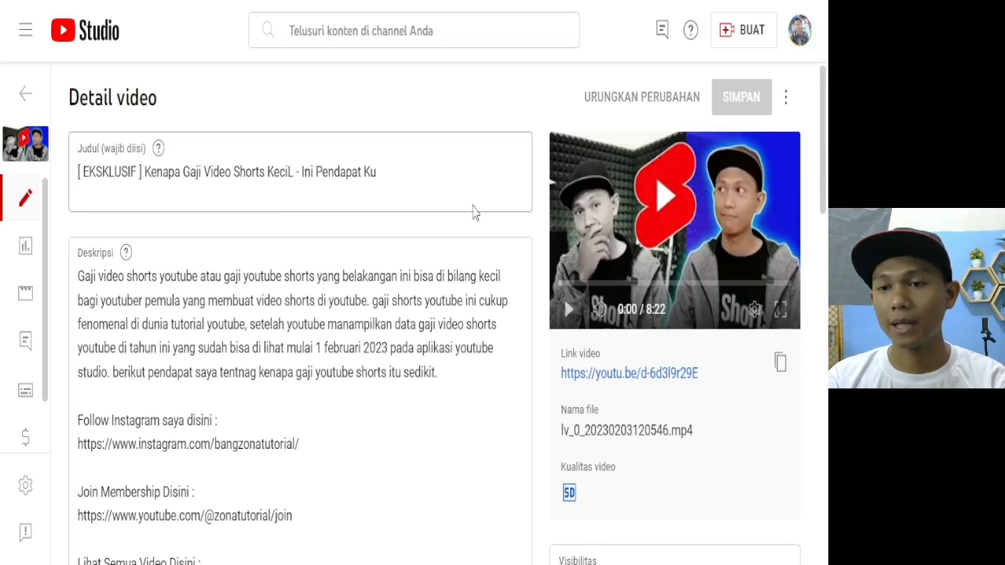
scroll(766, 389, "down", 1)
scroll(725, 374, "down", 2)
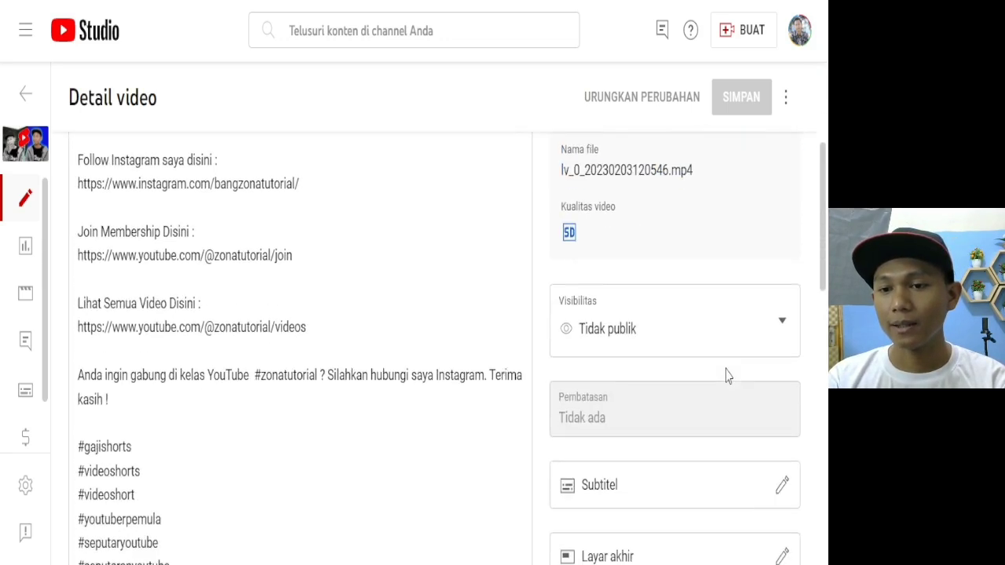
Step: Switch the video's visibility to Jadwalkan and set the date to 3 Feb 2023
left_click(618, 322)
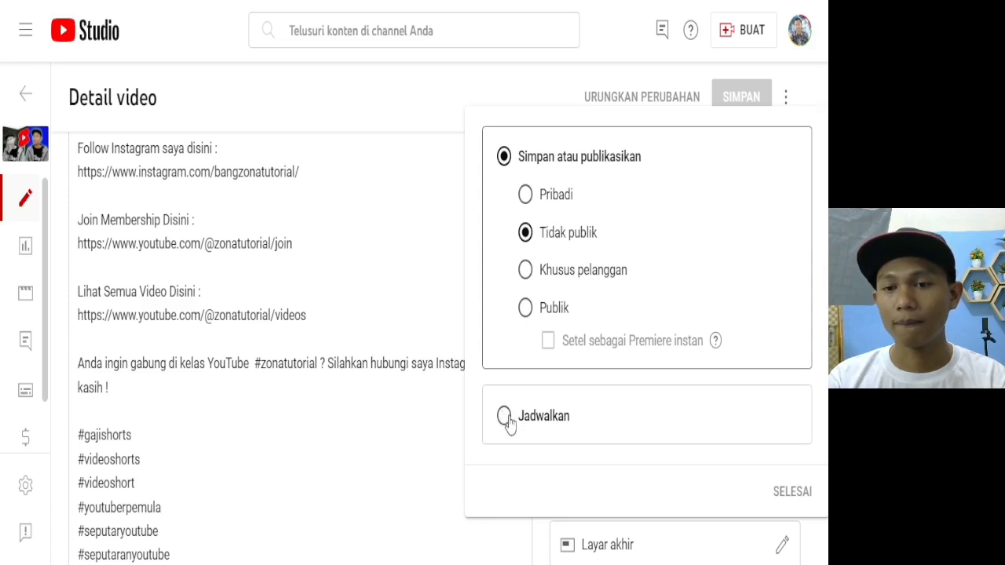
left_click(505, 418)
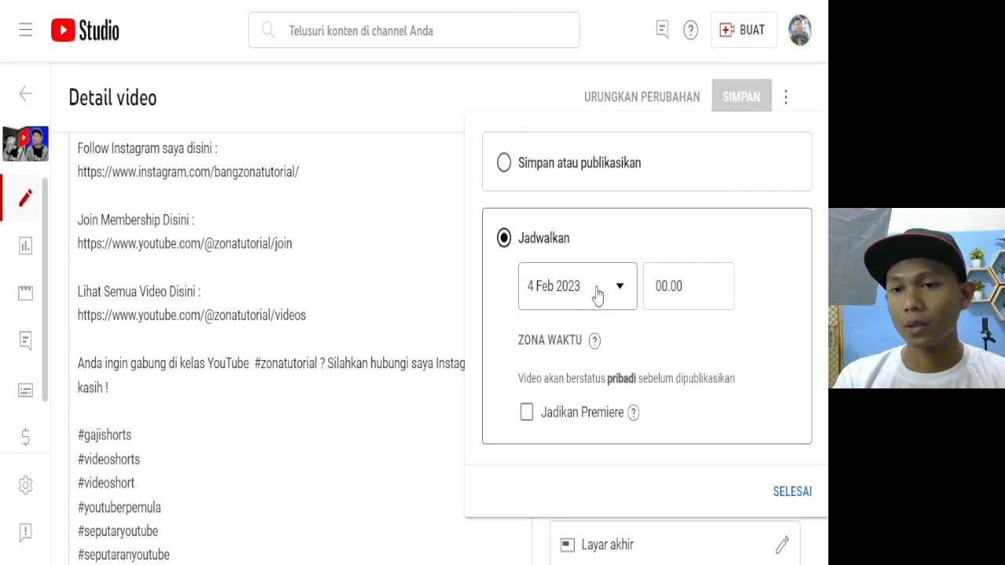
left_click(595, 293)
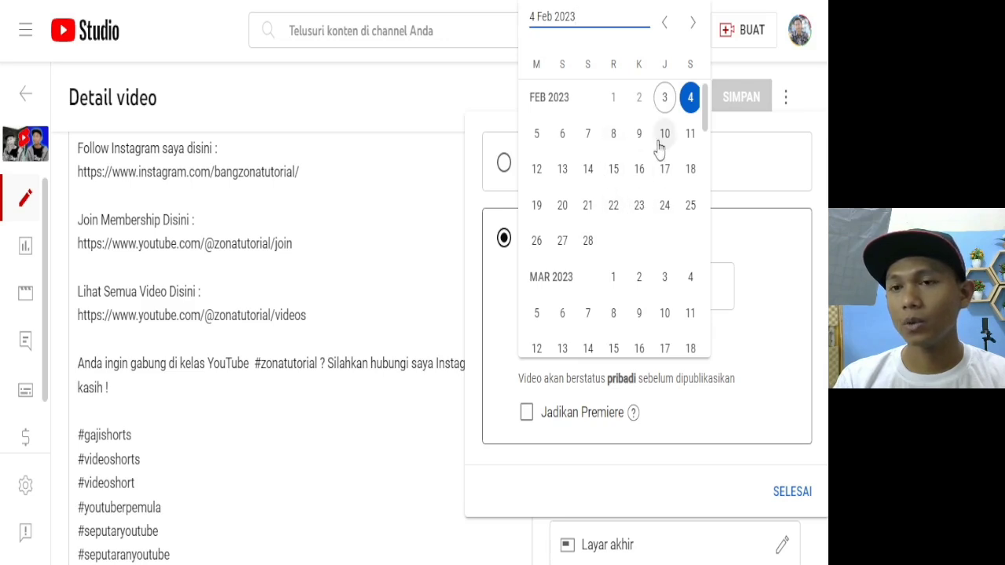
left_click(665, 98)
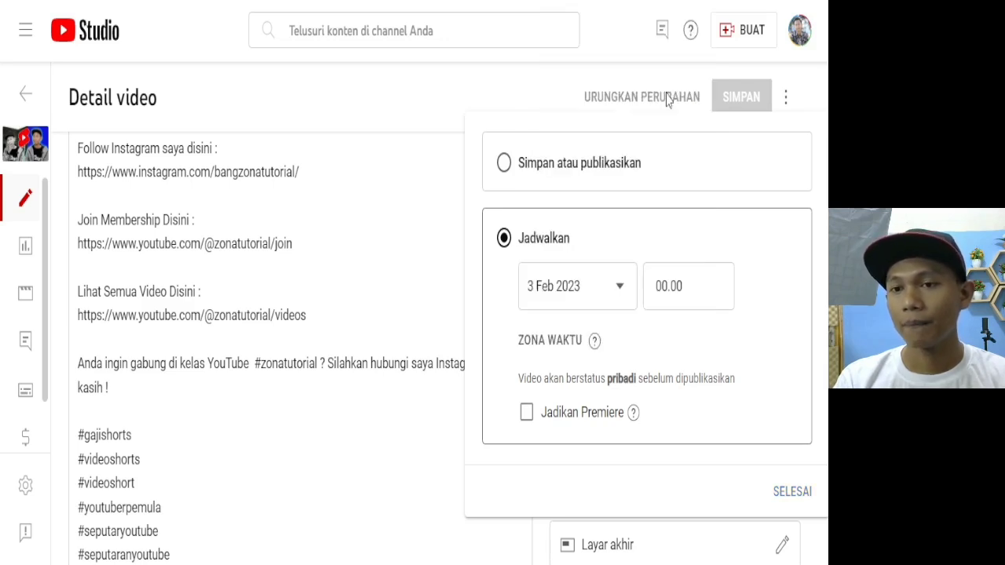
Step: Set the scheduled time to 19.00
left_click(670, 285)
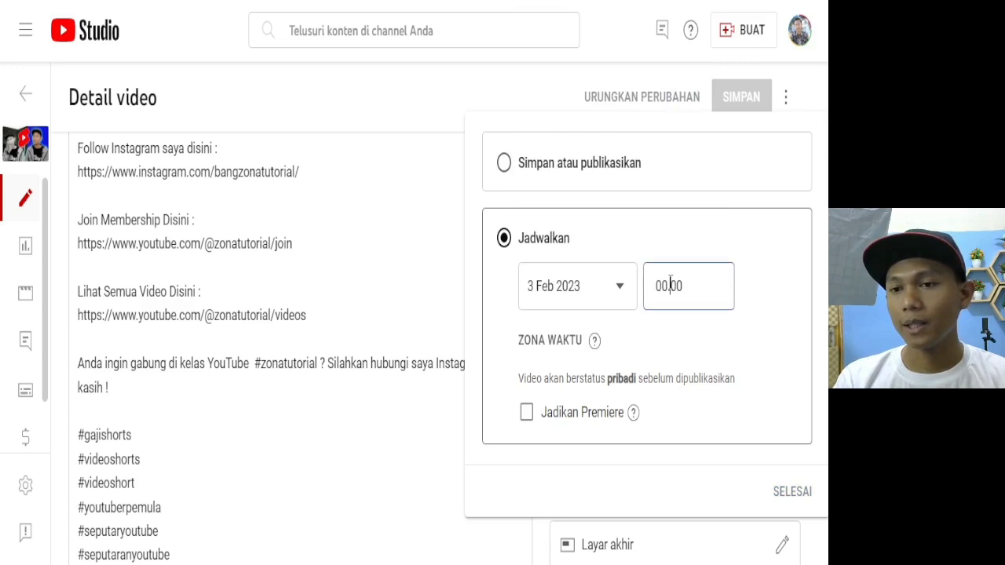
scroll(704, 220, "down", 5)
scroll(705, 205, "down", 4)
scroll(704, 206, "down", 3)
scroll(704, 205, "down", 5)
scroll(704, 206, "down", 1)
scroll(704, 196, "down", 3)
scroll(706, 189, "down", 2)
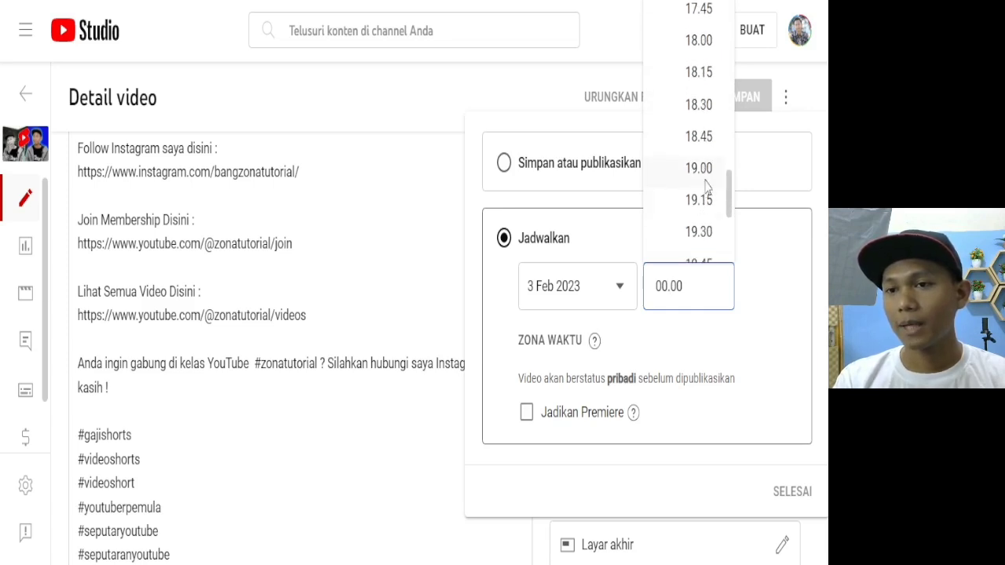
left_click(700, 168)
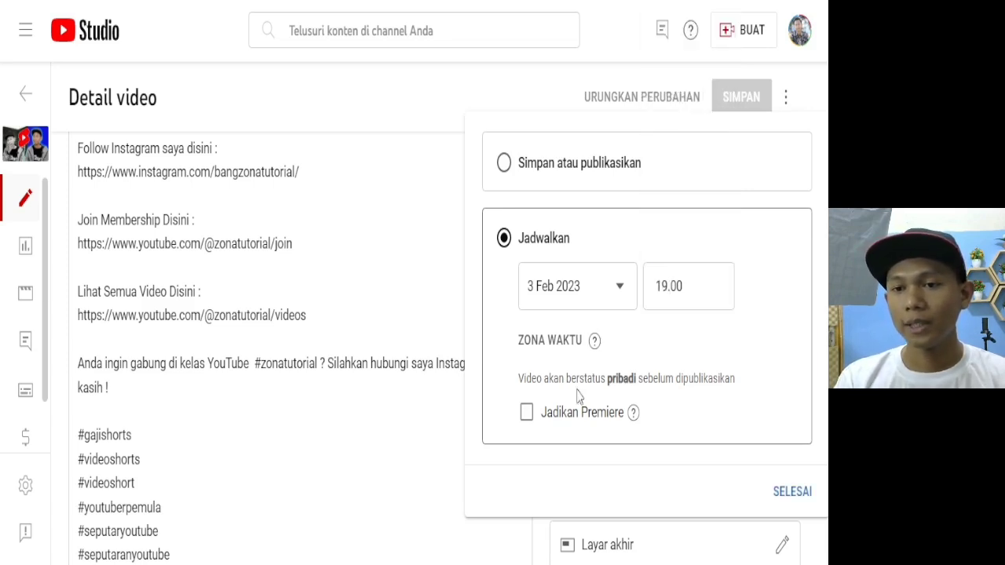
left_click(526, 414)
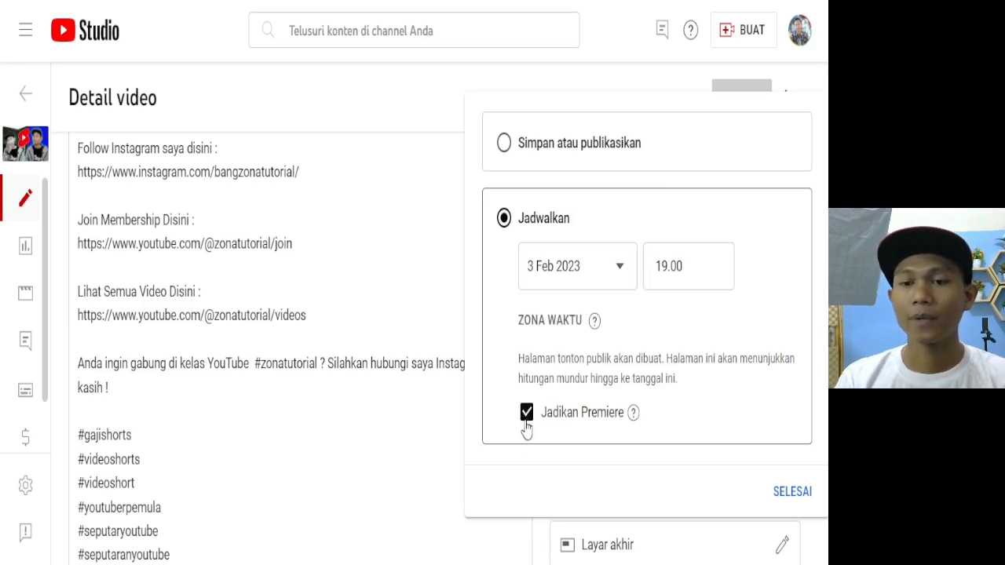
left_click(791, 495)
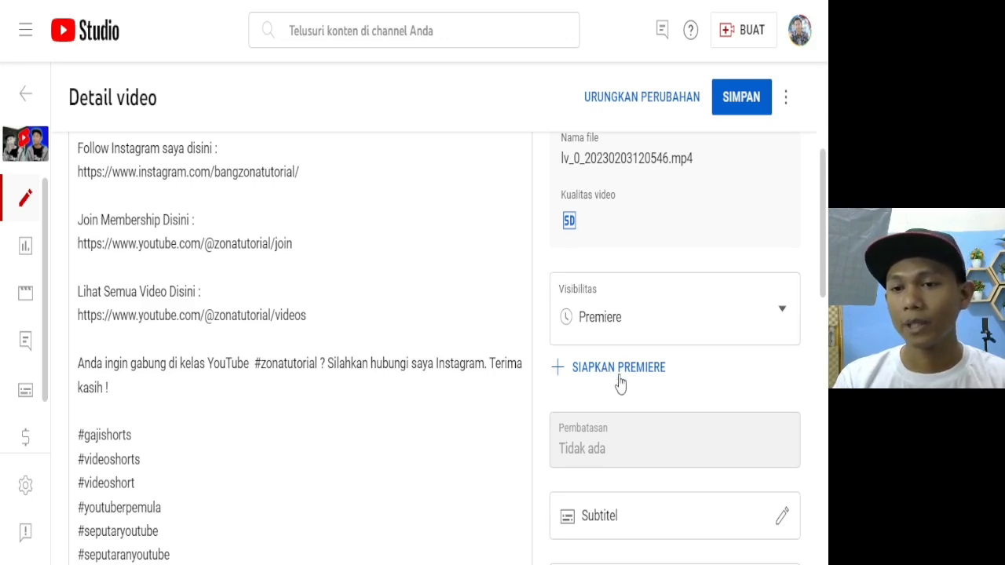
Step: Open the Premiere setup and try the Ceria countdown theme
left_click(590, 376)
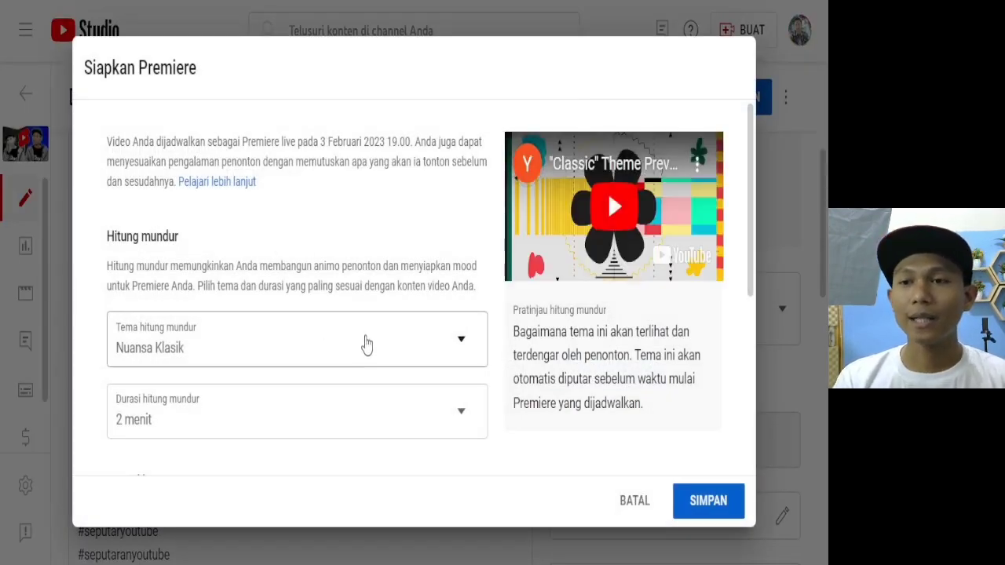
scroll(365, 343, "down", 5)
scroll(365, 343, "up", 5)
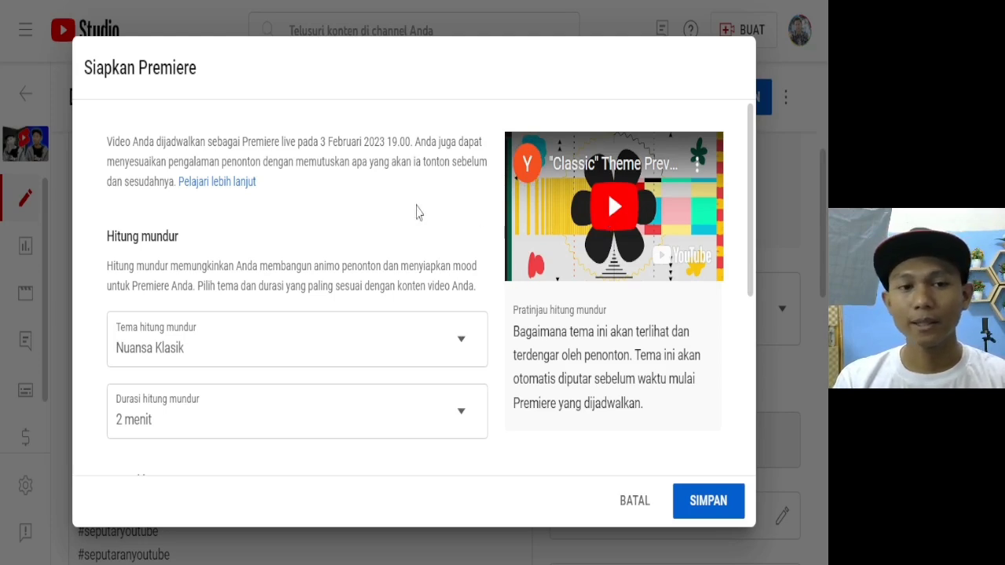
scroll(202, 362, "down", 2)
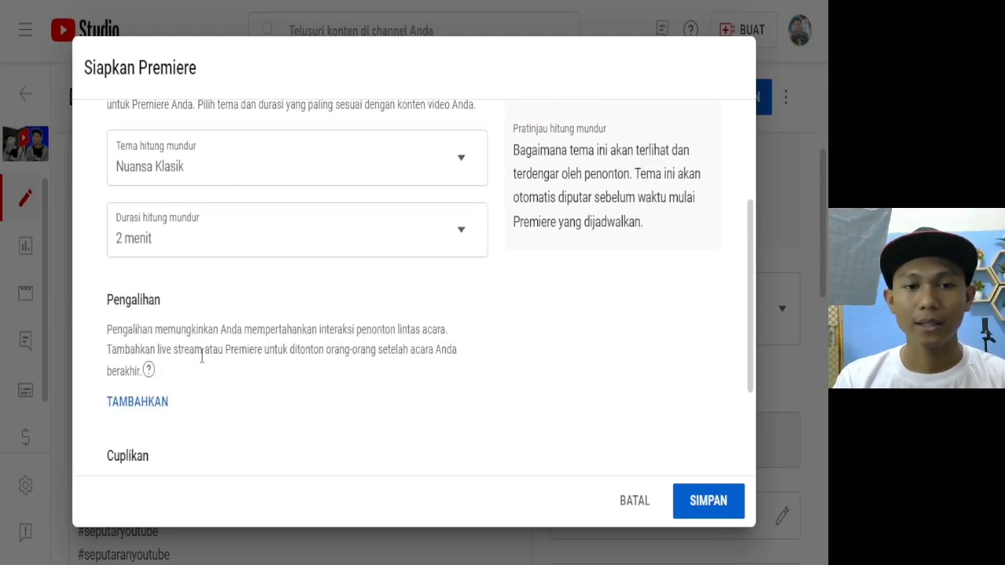
scroll(201, 355, "up", 1)
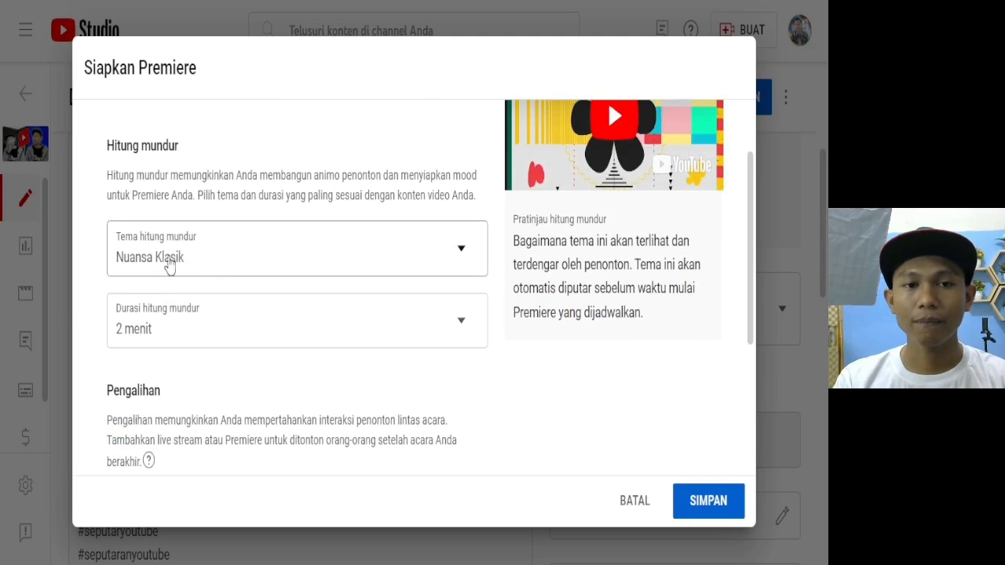
left_click(196, 249)
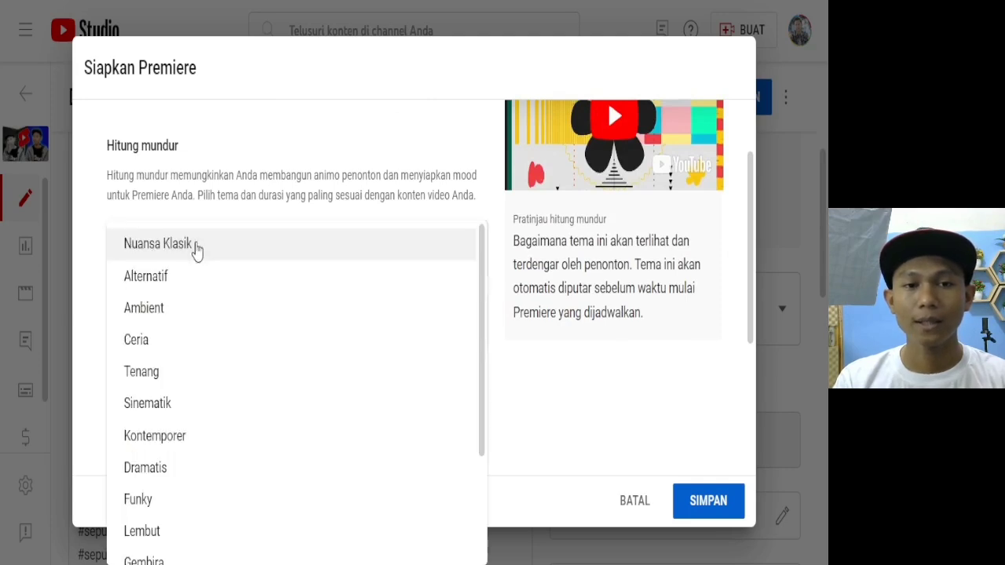
scroll(148, 412, "down", 2)
scroll(147, 411, "up", 2)
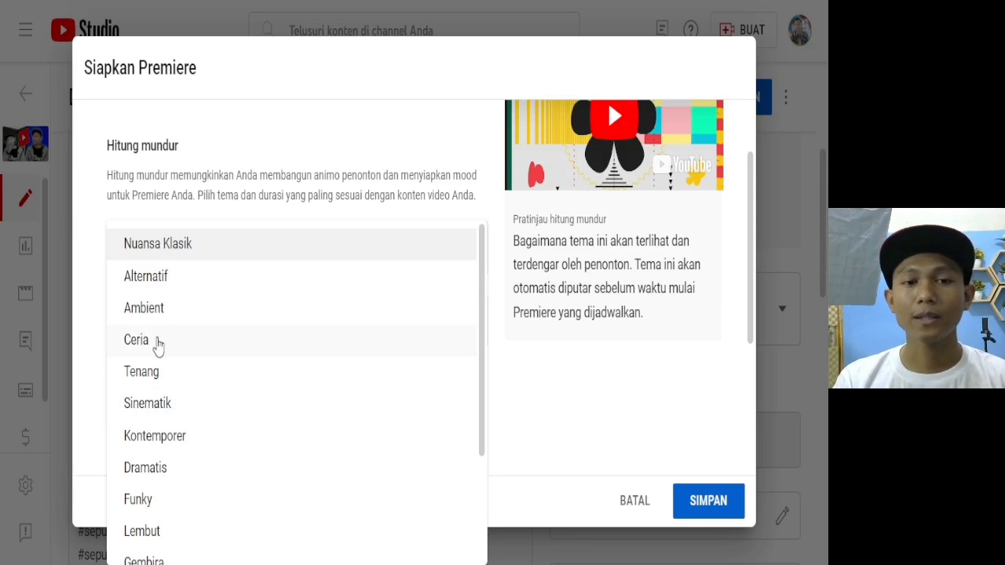
left_click(155, 340)
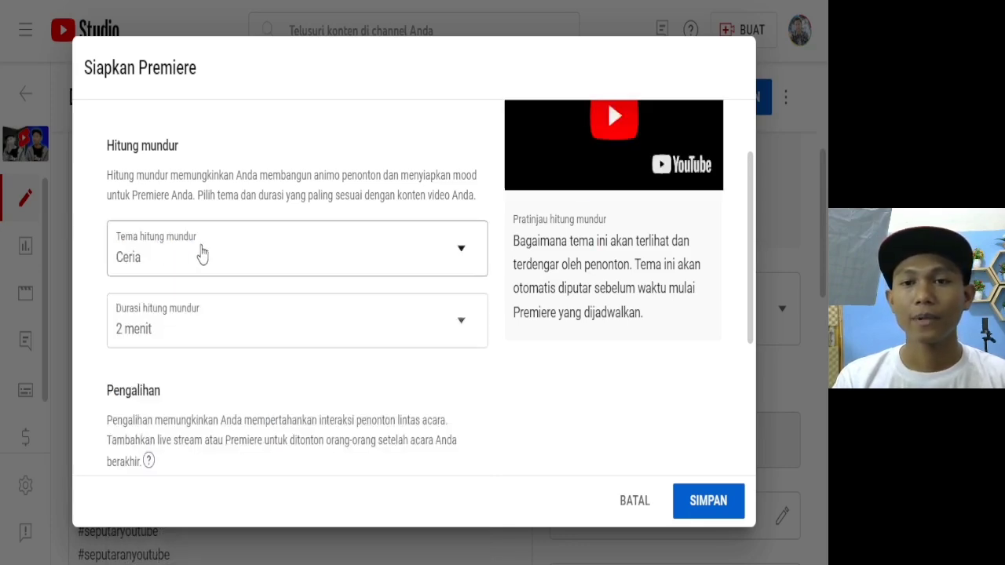
Step: Switch the countdown theme back to Nuansa Klasik and keep the duration at 2 menit
scroll(201, 298, "up", 1)
scroll(201, 306, "up", 1)
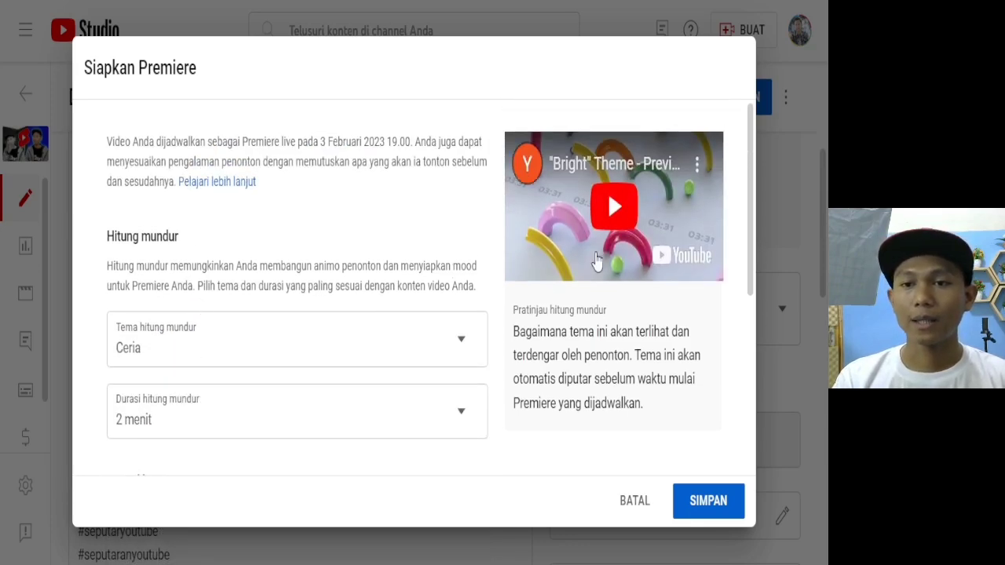
left_click(236, 351)
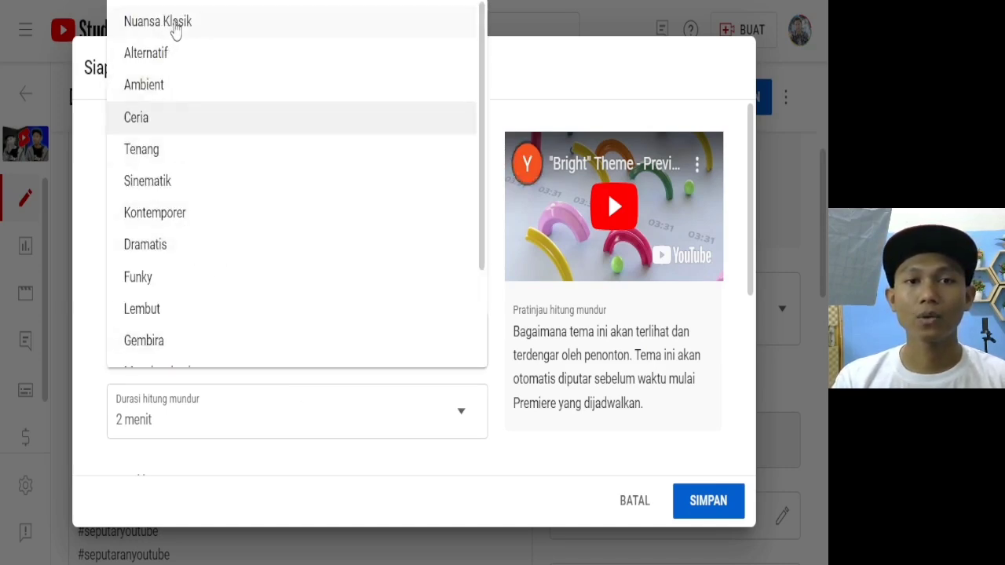
left_click(171, 29)
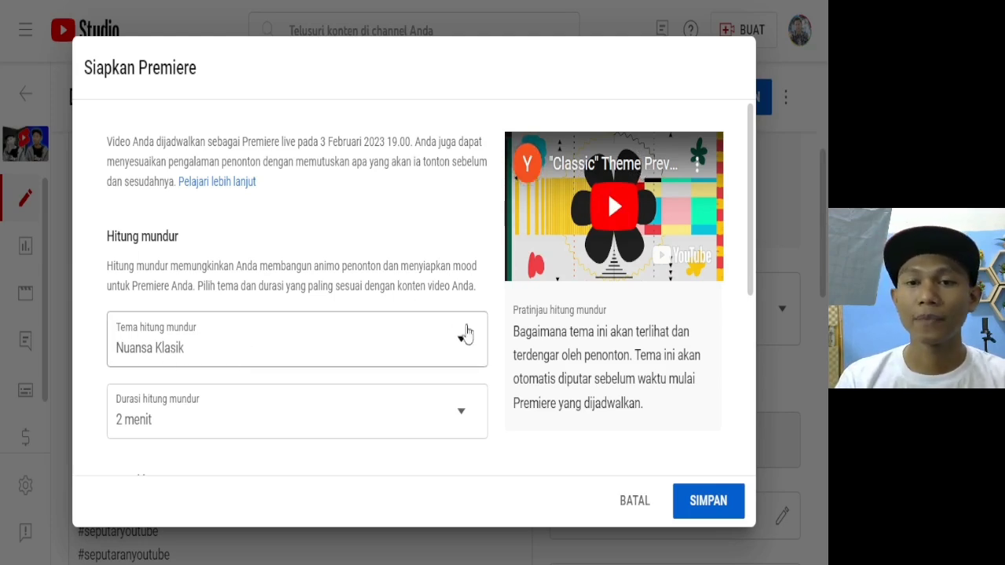
scroll(259, 332, "down", 2)
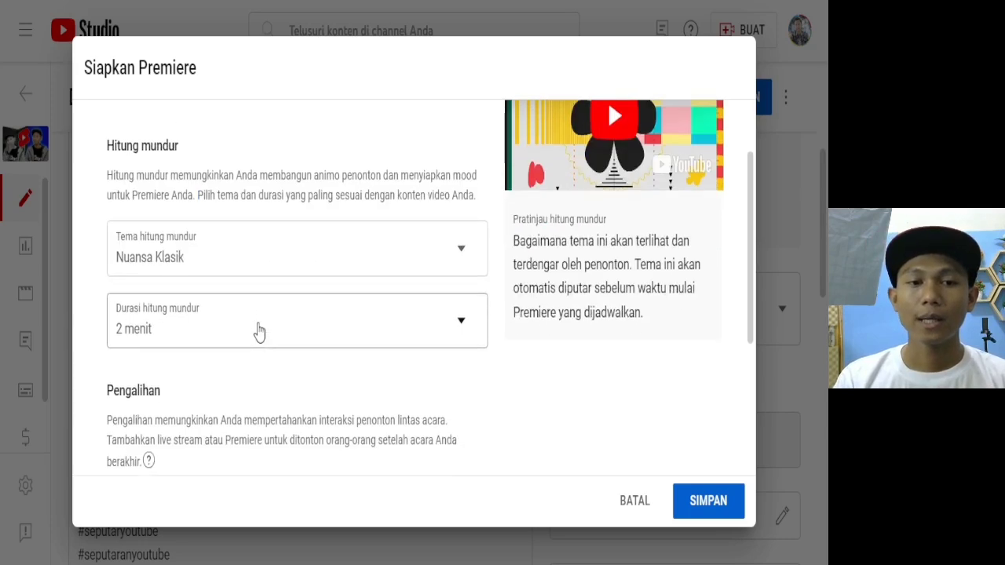
left_click(179, 329)
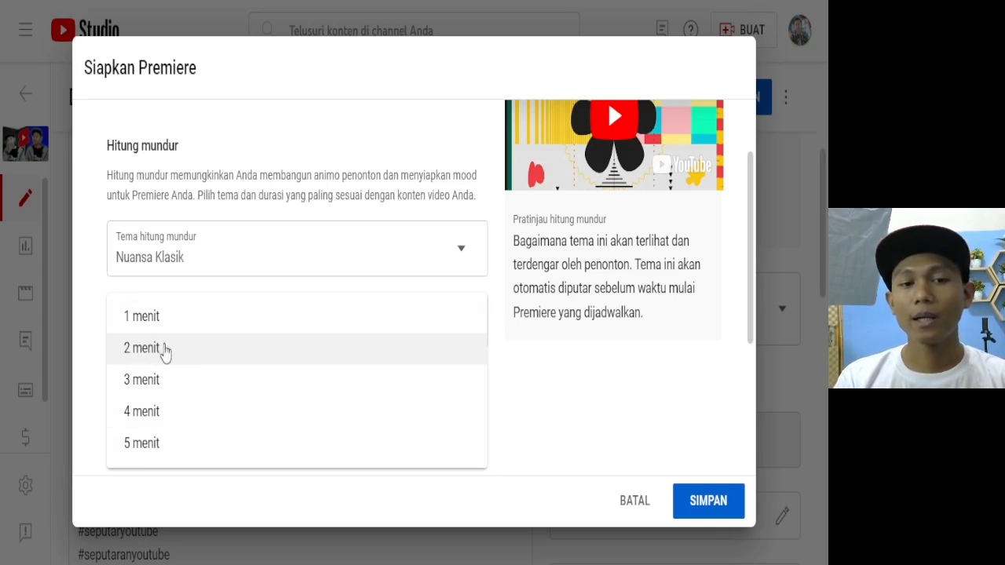
left_click(144, 354)
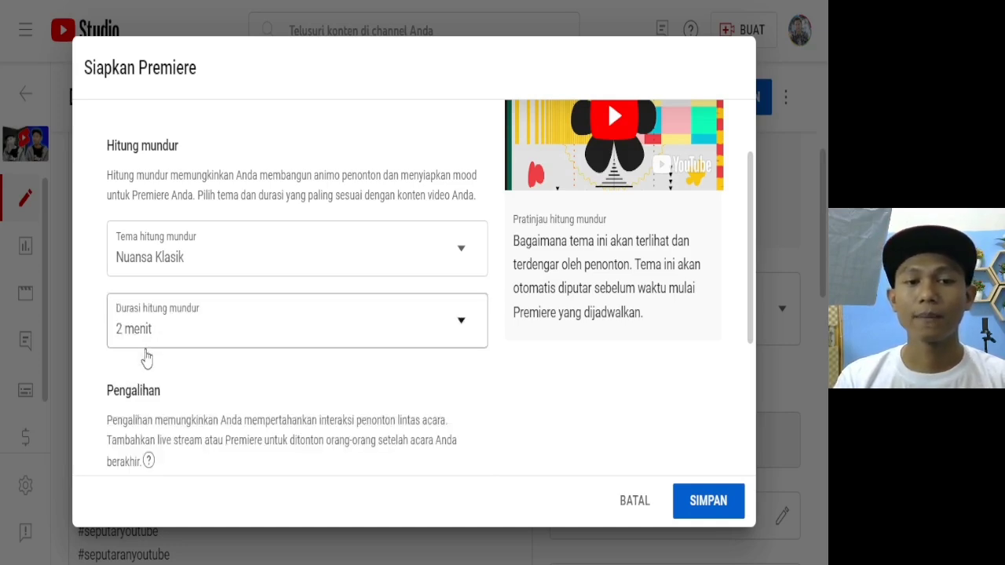
scroll(332, 359, "down", 3)
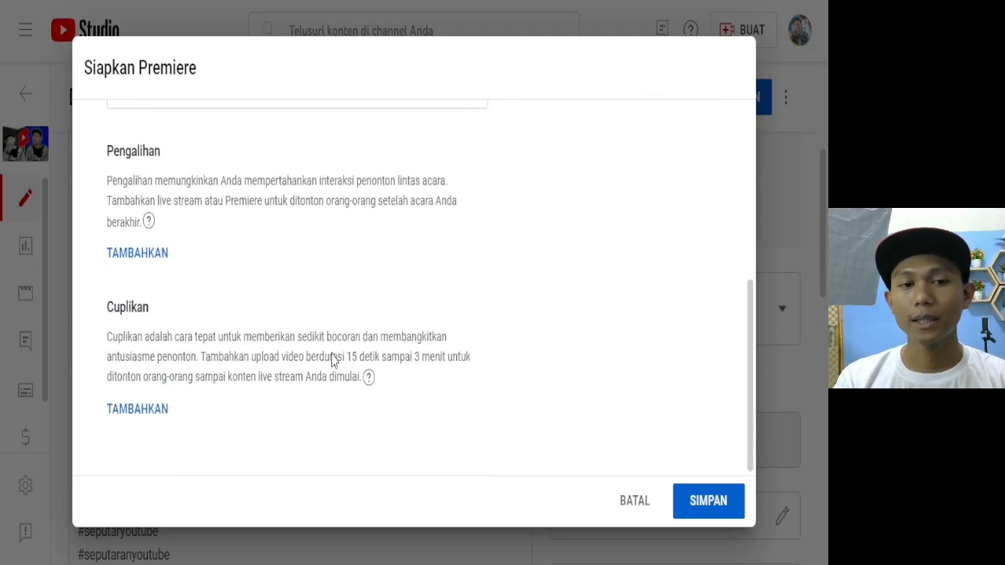
double_click(115, 311)
left_click(179, 312)
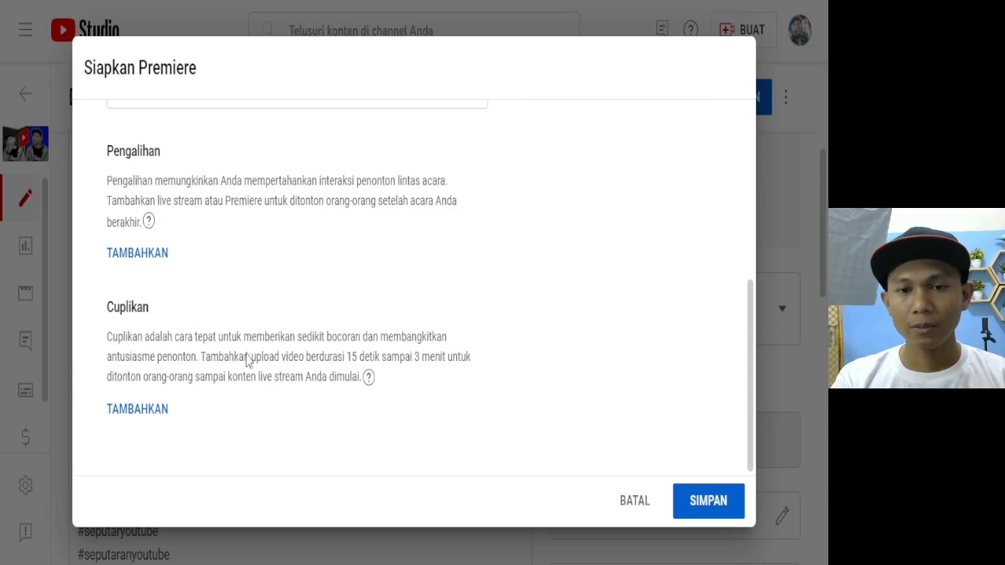
left_click_drag(306, 356, 469, 357)
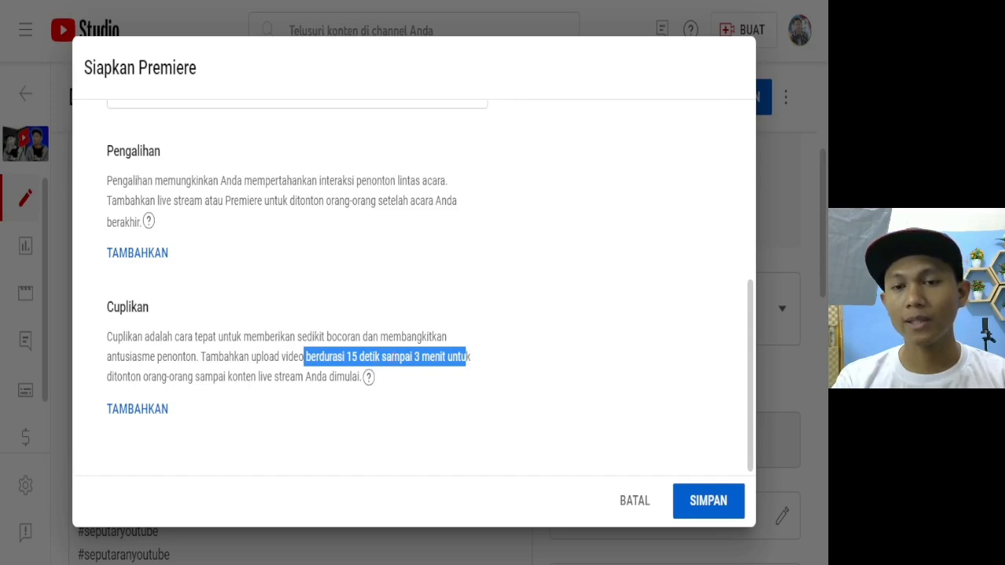
left_click(442, 297)
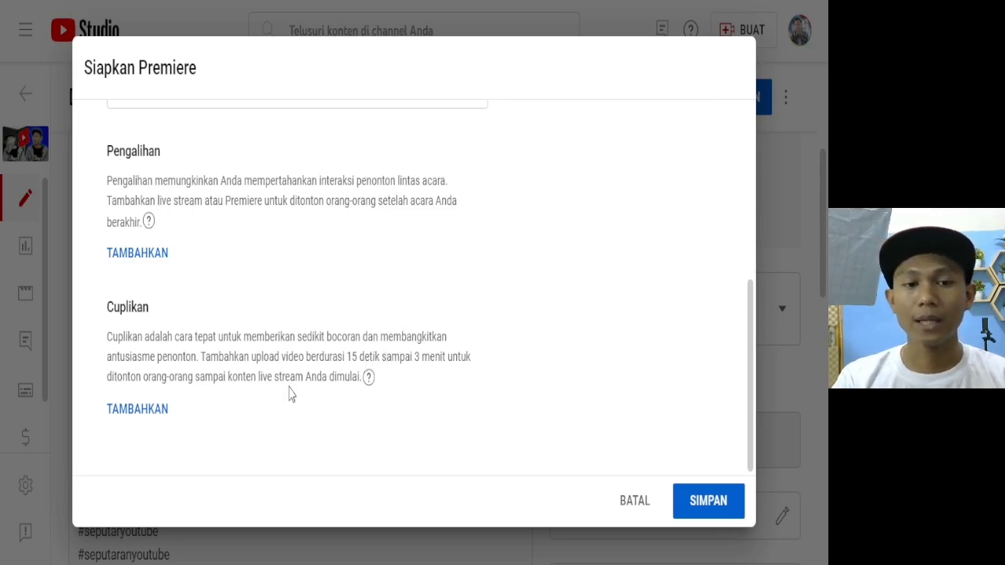
Step: Pick 'Cuplikan primier YouTube studio' under Cuplikan as the trailer and save with SIMPAN
left_click(146, 410)
scroll(145, 417, "down", 3)
scroll(355, 371, "down", 5)
scroll(355, 371, "down", 5)
scroll(356, 372, "down", 5)
scroll(355, 371, "up", 5)
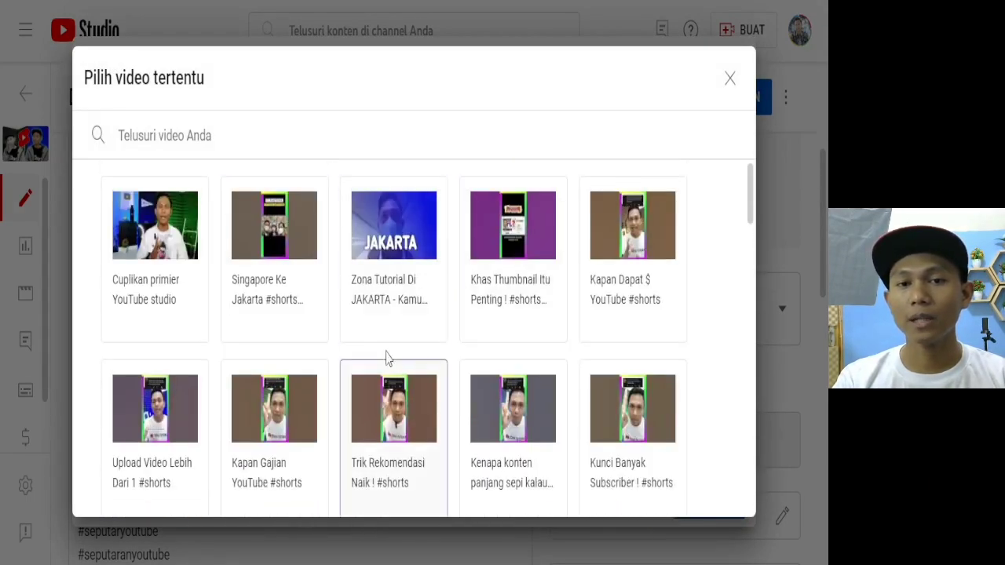
scroll(339, 348, "down", 5)
scroll(338, 347, "up", 5)
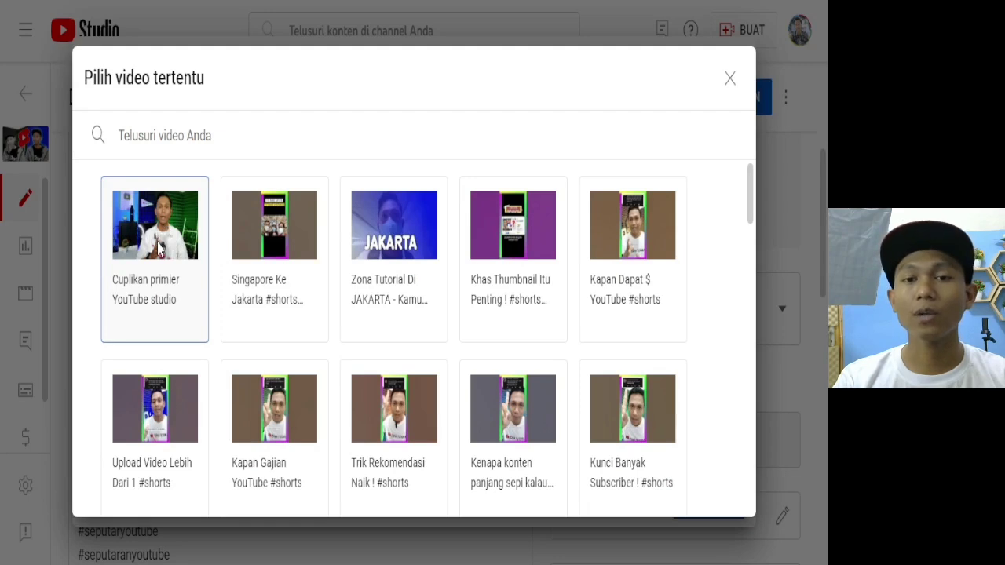
left_click(162, 263)
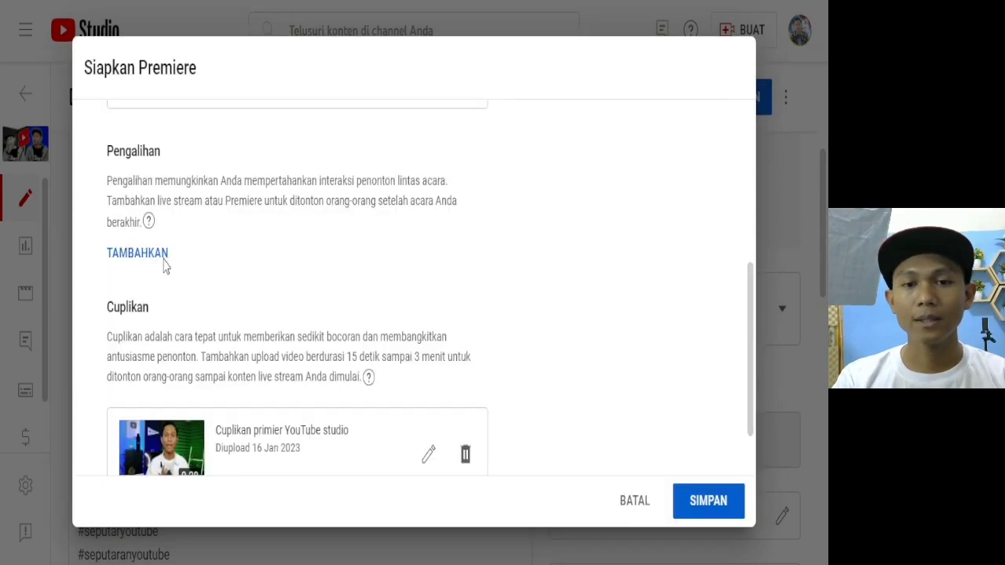
scroll(326, 359, "down", 1)
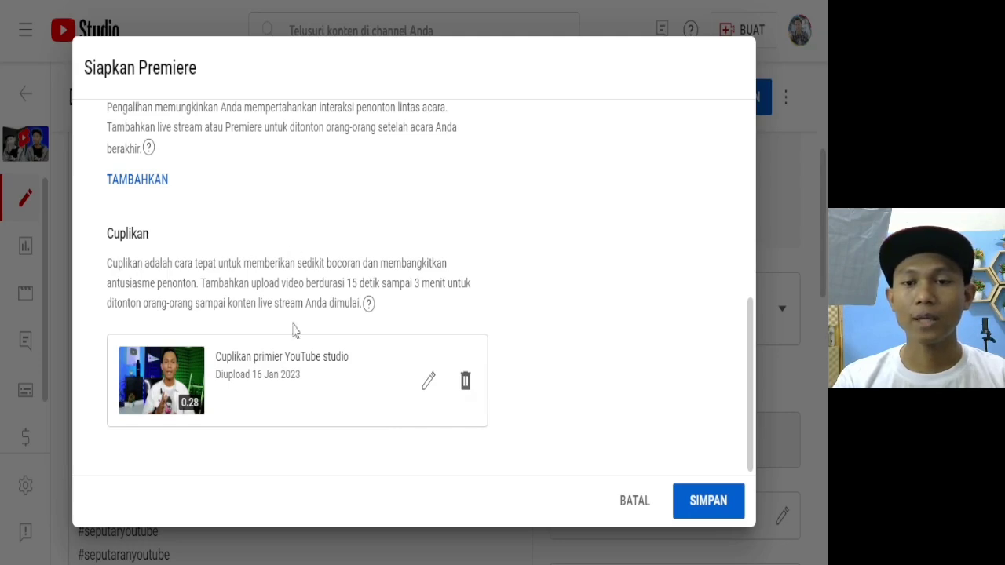
left_click(707, 502)
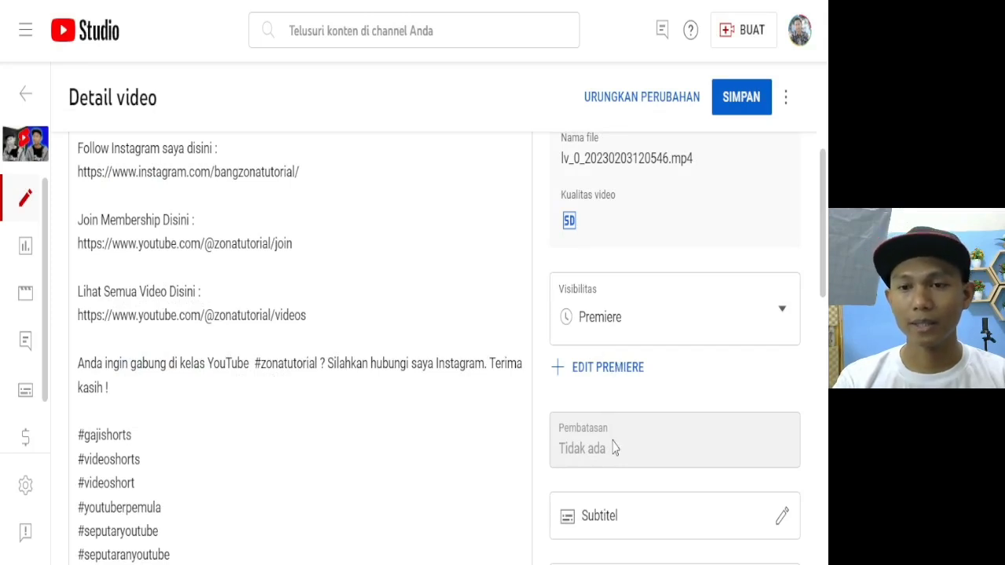
Step: Save the Detail video page so the video is listed as a Premiere (Tayang Perdana)
scroll(615, 447, "down", 3)
scroll(615, 446, "up", 6)
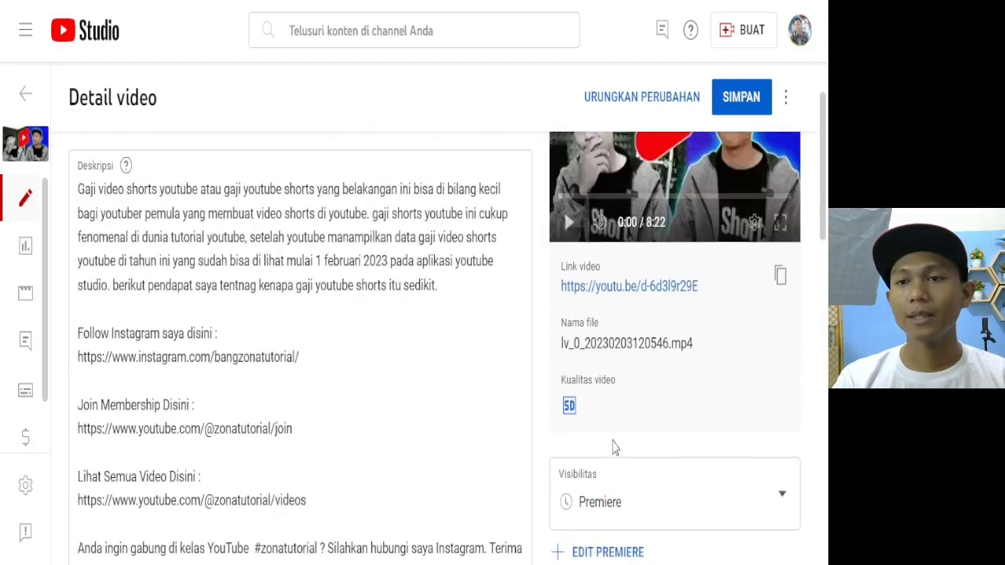
left_click(743, 110)
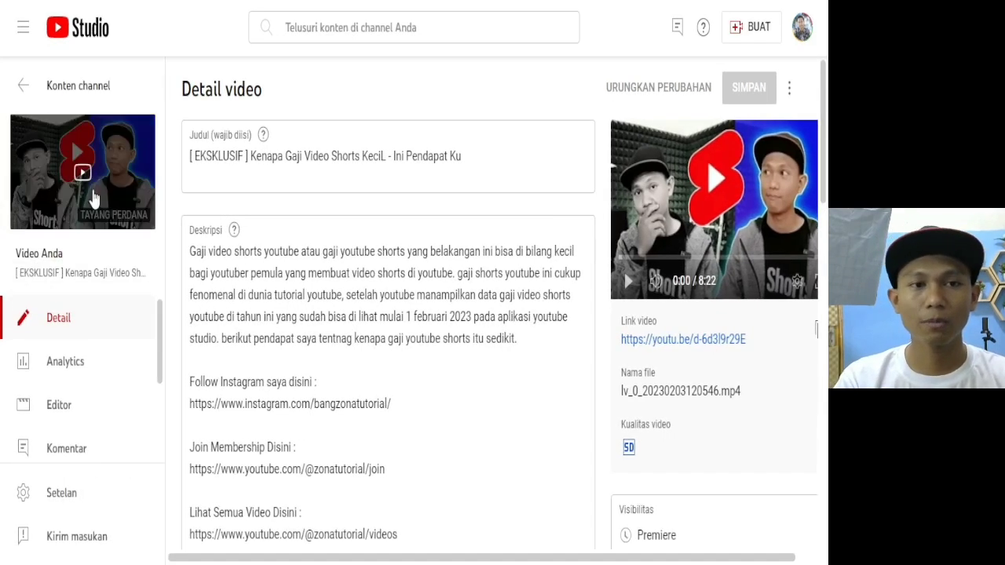
mouse_move(95, 214)
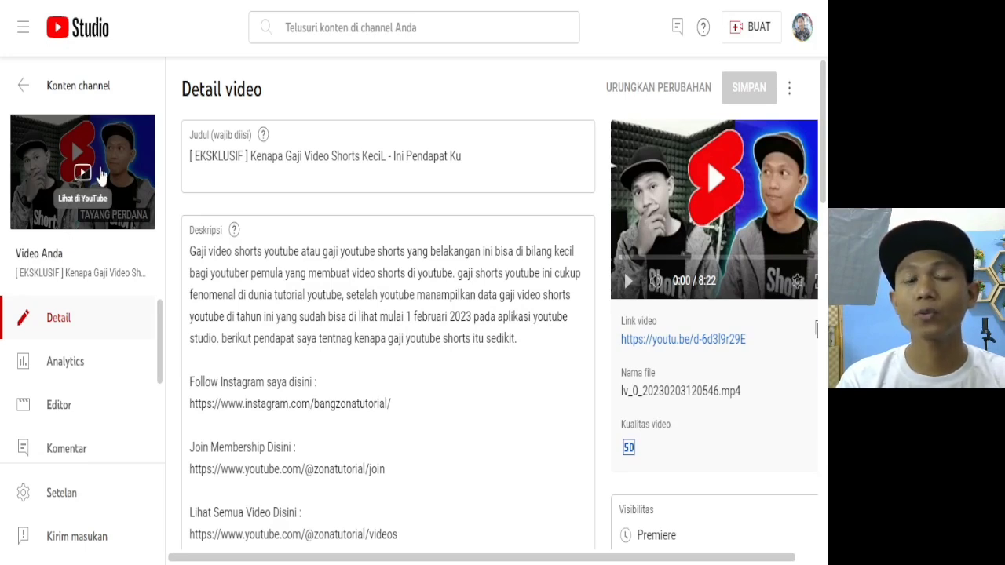
Step: Open the video's YouTube watch page, then pause and resume the trailer
left_click(84, 179)
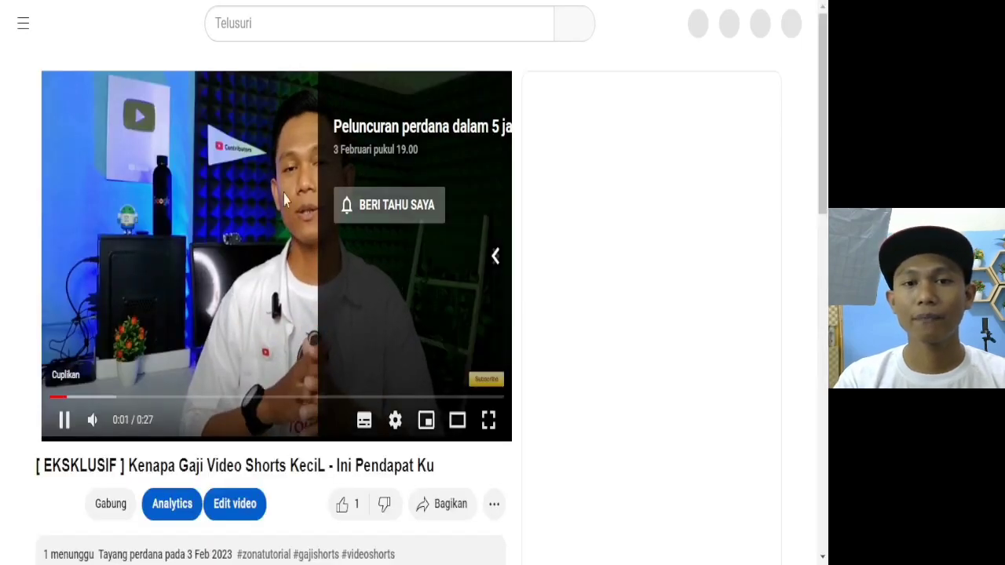
left_click(57, 424)
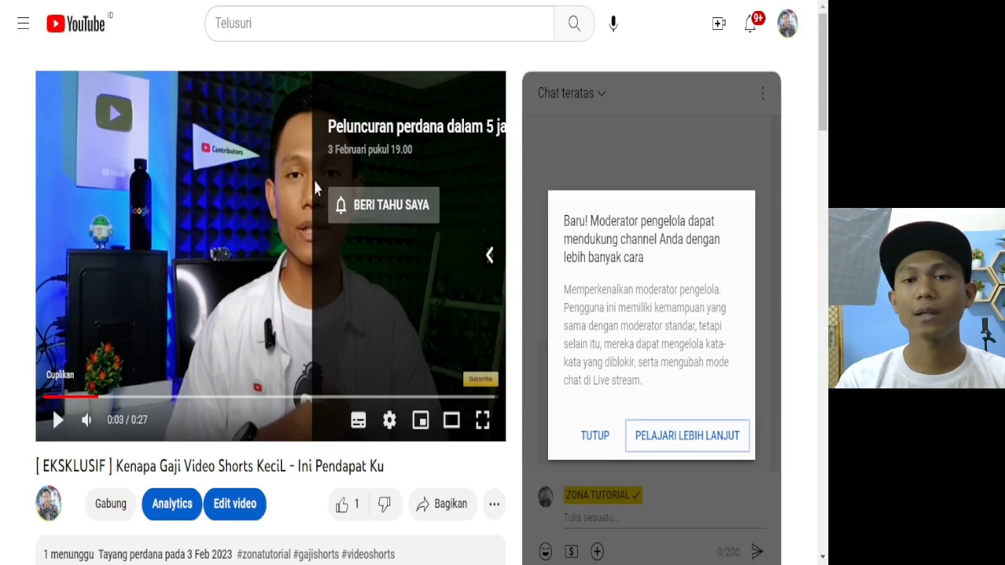
left_click(235, 222)
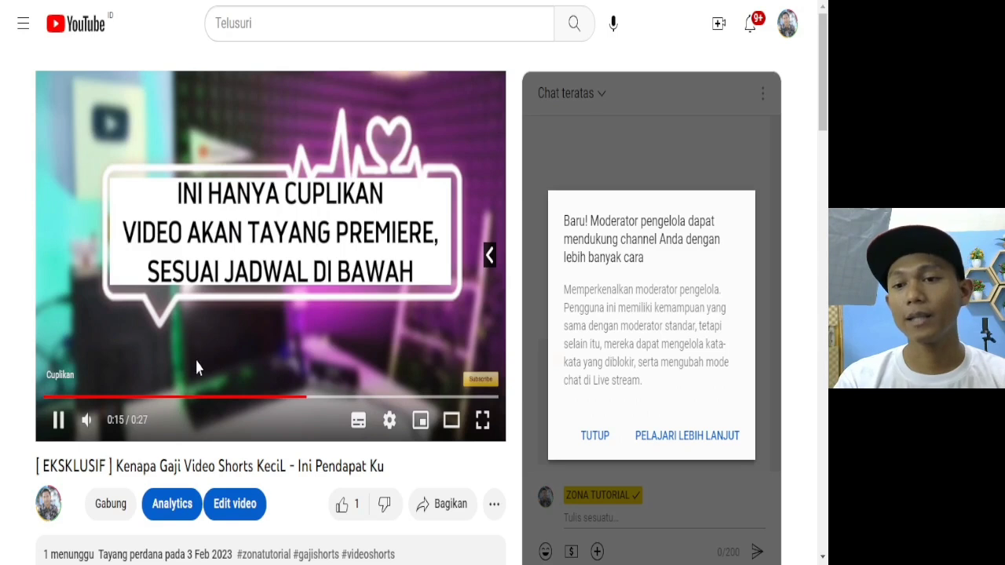
Step: Dismiss the moderator announcement in the chat and pause the trailer
left_click(583, 436)
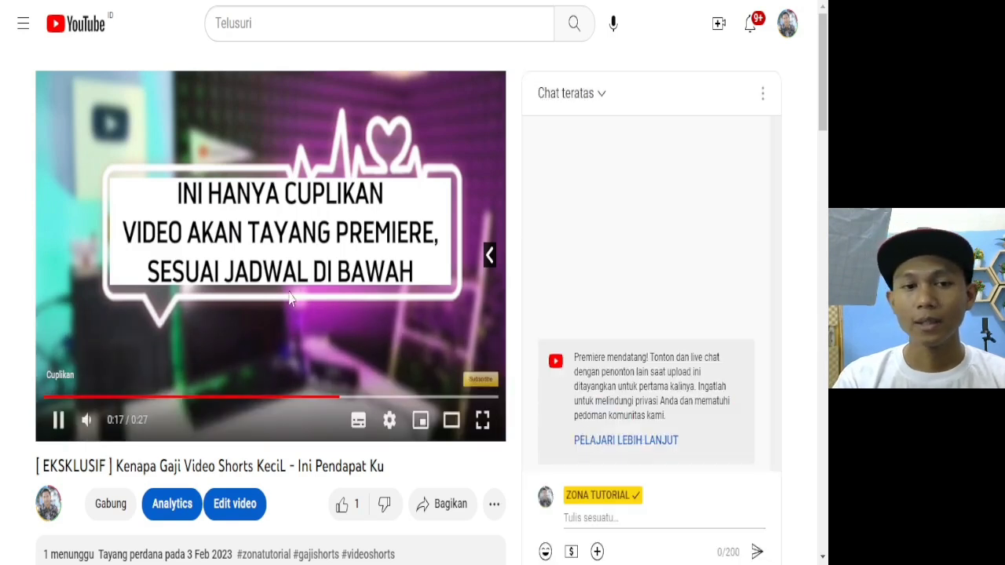
left_click(221, 277)
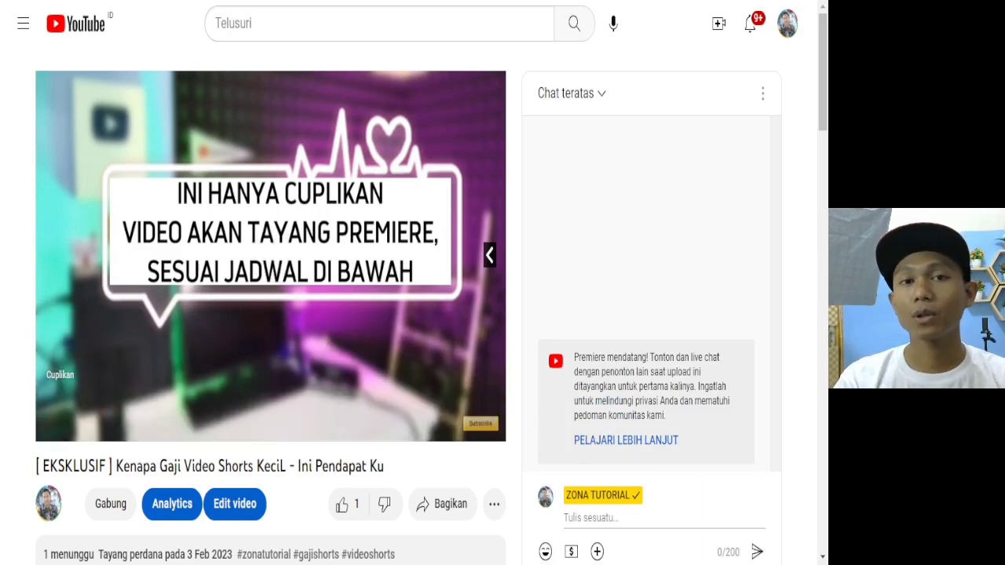
scroll(175, 383, "down", 3)
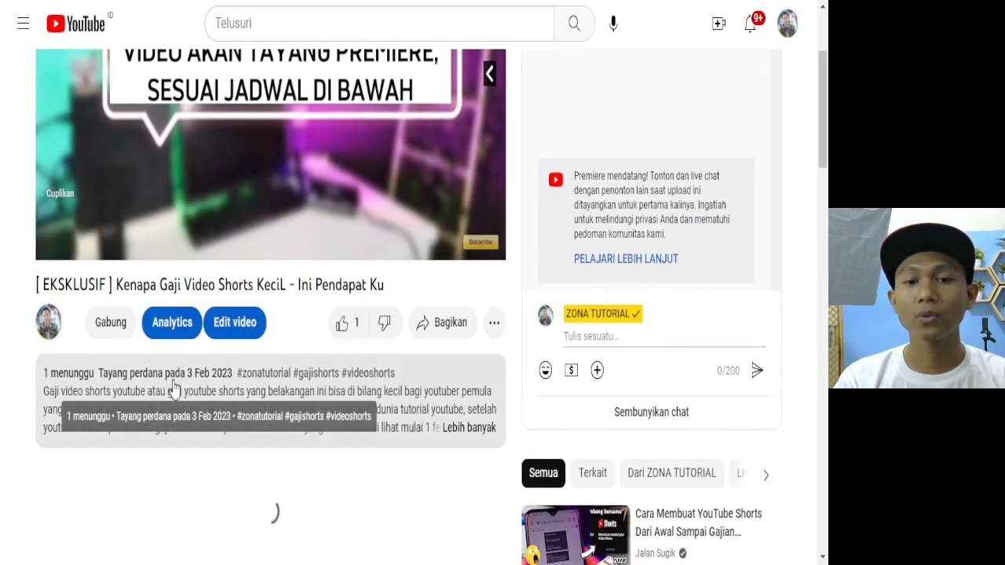
scroll(256, 453, "up", 3)
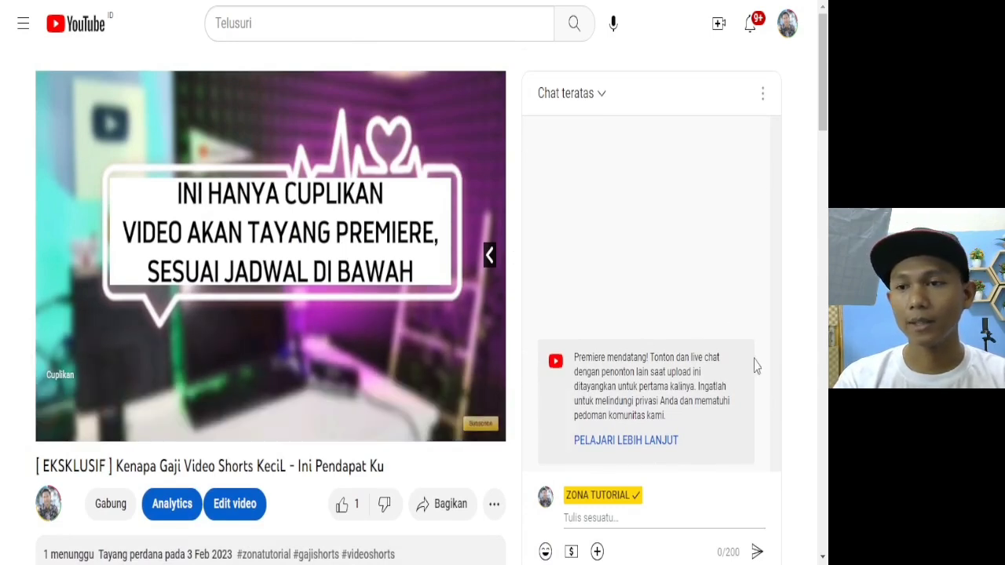
Step: Post the chat message 'Video ini akan tayang otomatis sesuai jadwal, tekan lonceng agar tidak ketinggalan.'
mouse_move(444, 179)
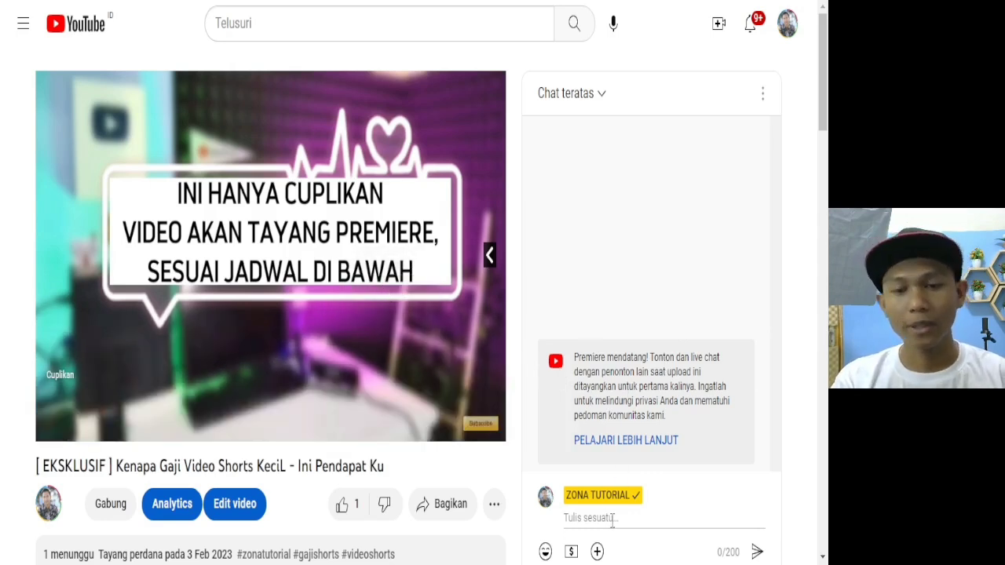
type("Video ini akan tayang otomatis sesuai jadwal, tekan lonceng agar tidak ketinggalan.")
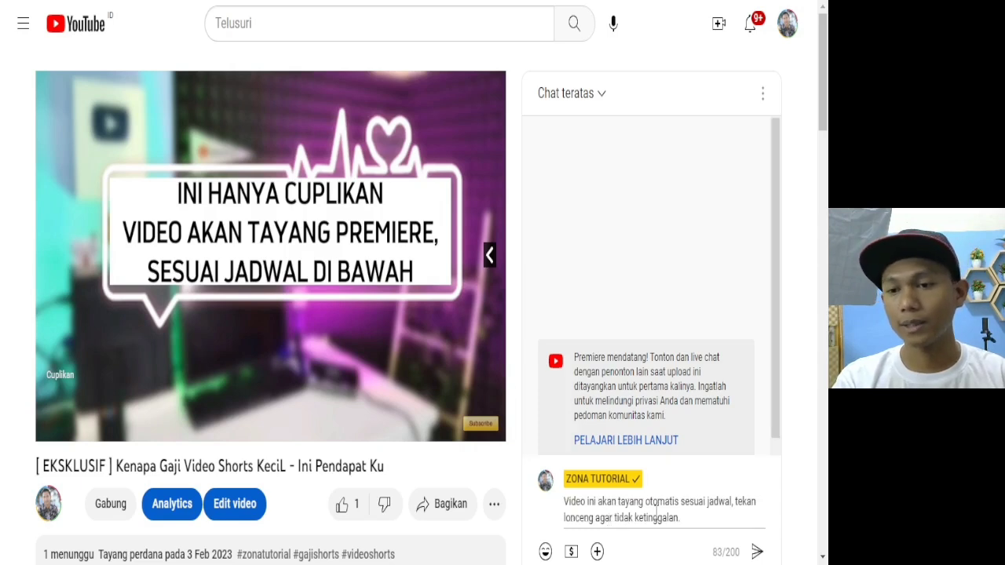
left_click(757, 551)
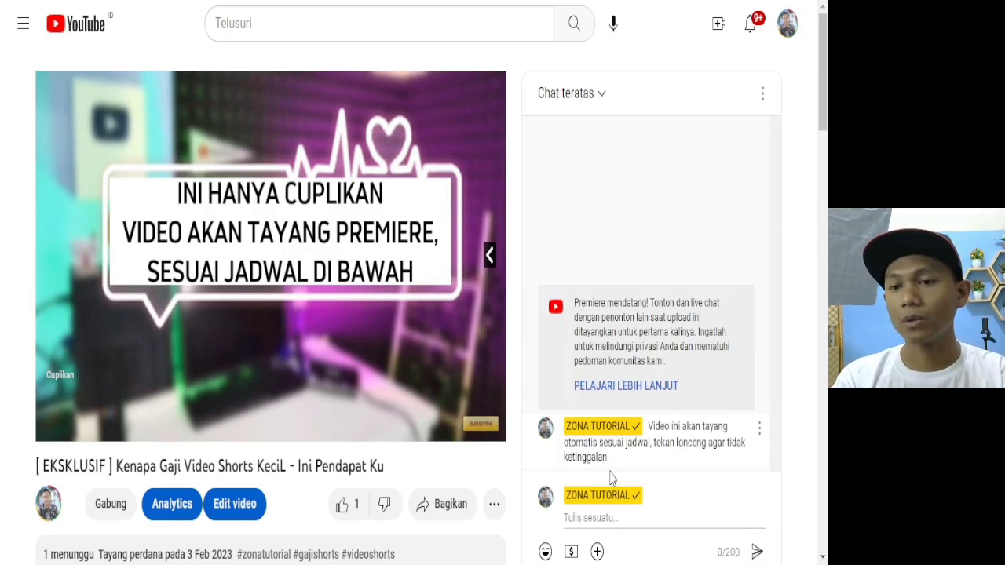
Step: Pin the posted message to the top of the chat and expand it in full
left_click(760, 430)
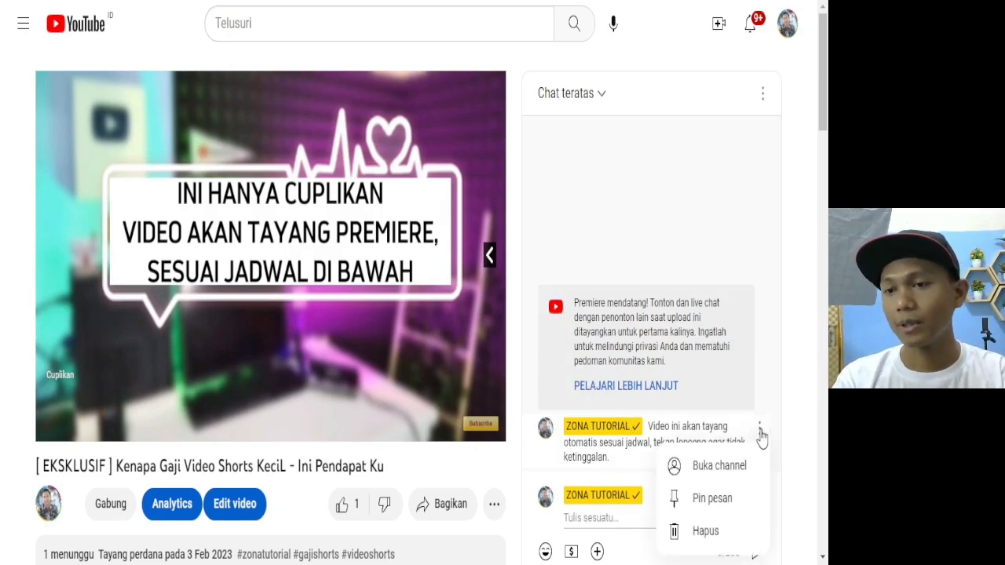
left_click(720, 509)
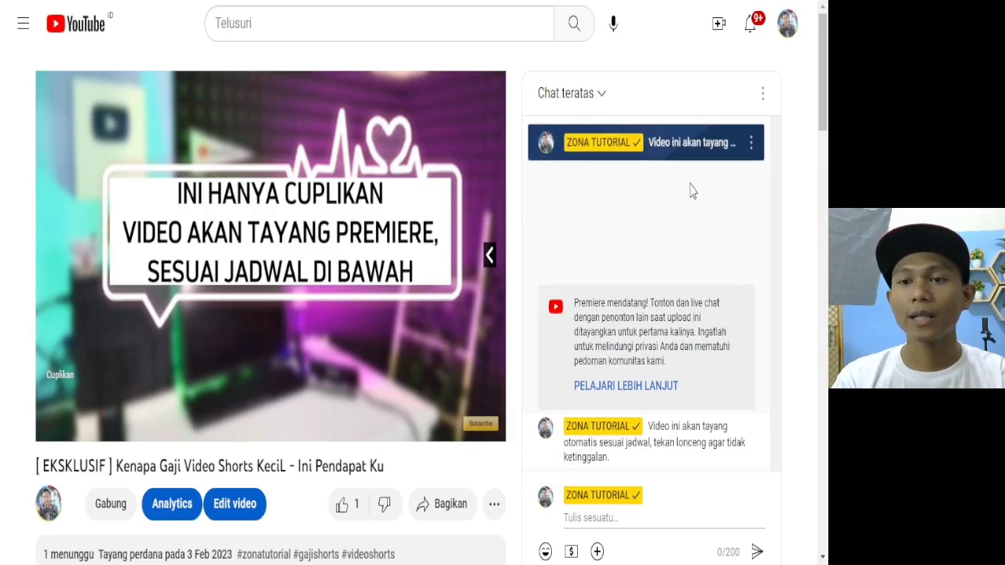
left_click(696, 153)
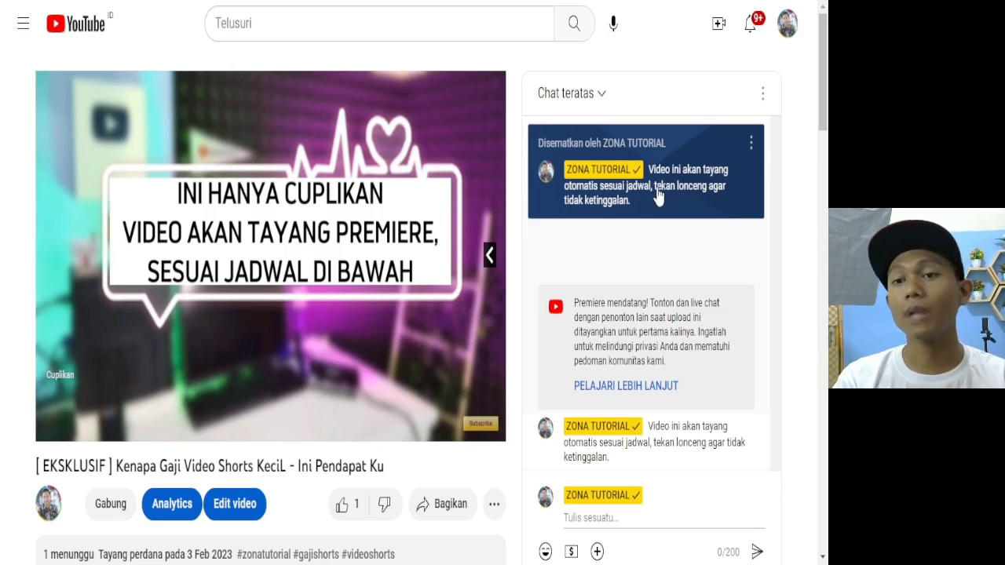
mouse_move(377, 354)
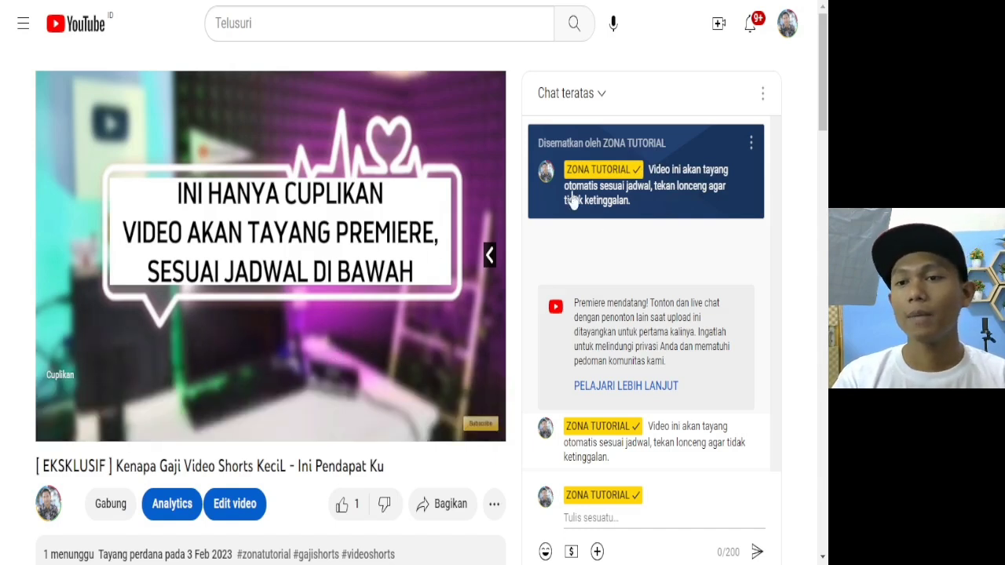
Step: Resume the trailer, let it play to the end, and scroll the watch page
left_click(261, 314)
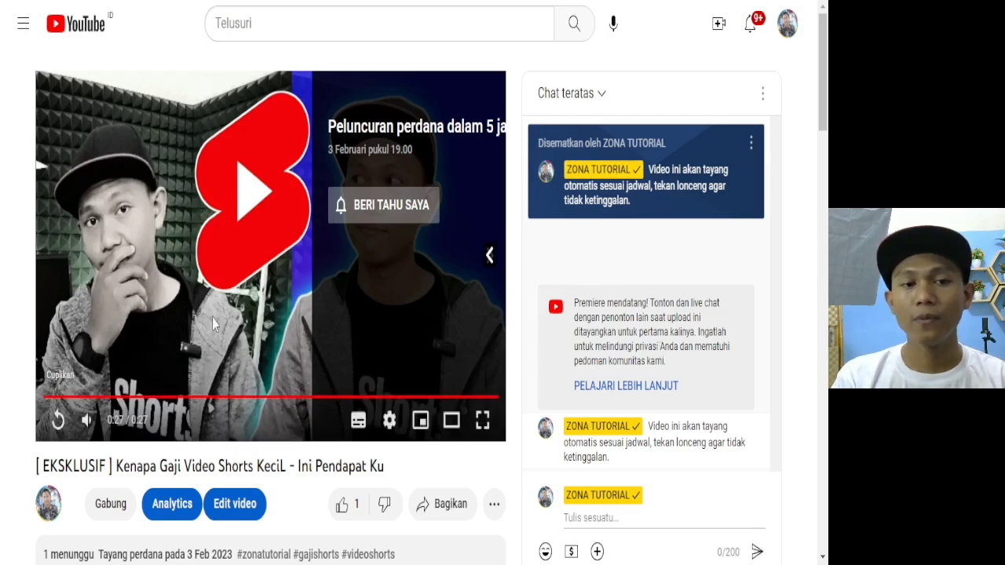
scroll(224, 424, "down", 5)
scroll(225, 431, "down", 4)
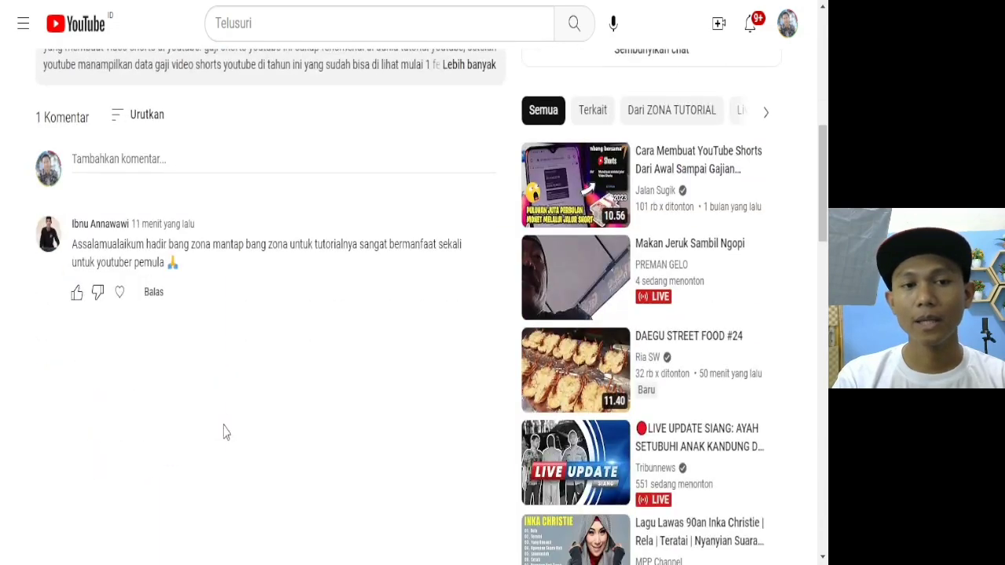
scroll(225, 432, "up", 8)
scroll(224, 430, "up", 1)
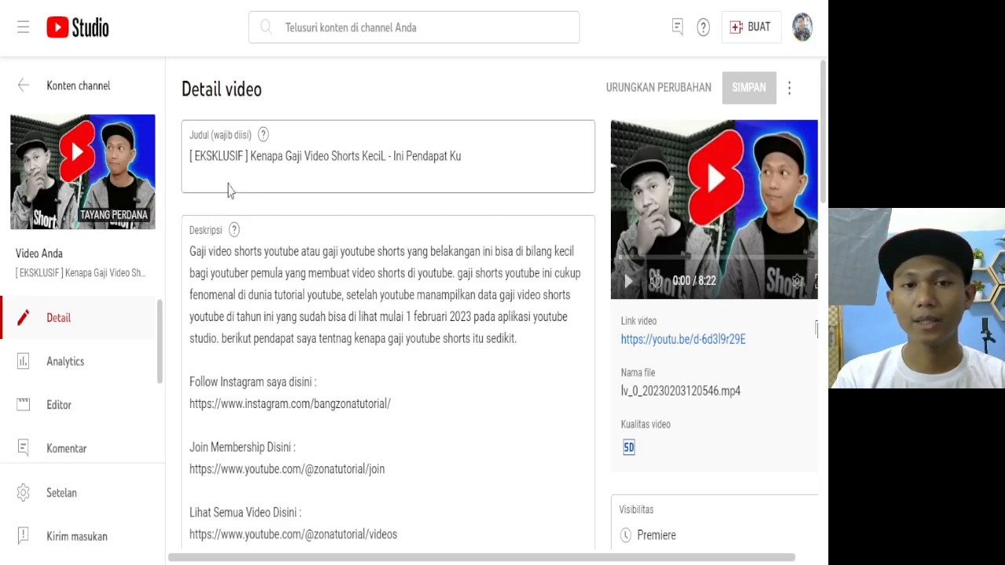
left_click_drag(226, 155, 250, 155)
left_click_drag(234, 273, 256, 273)
left_click(319, 145)
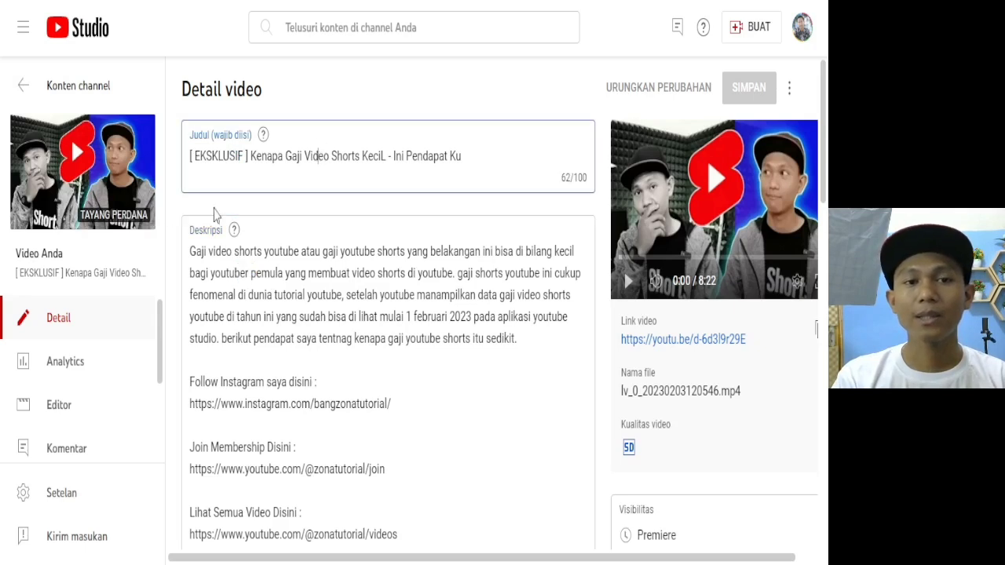
mouse_move(49, 134)
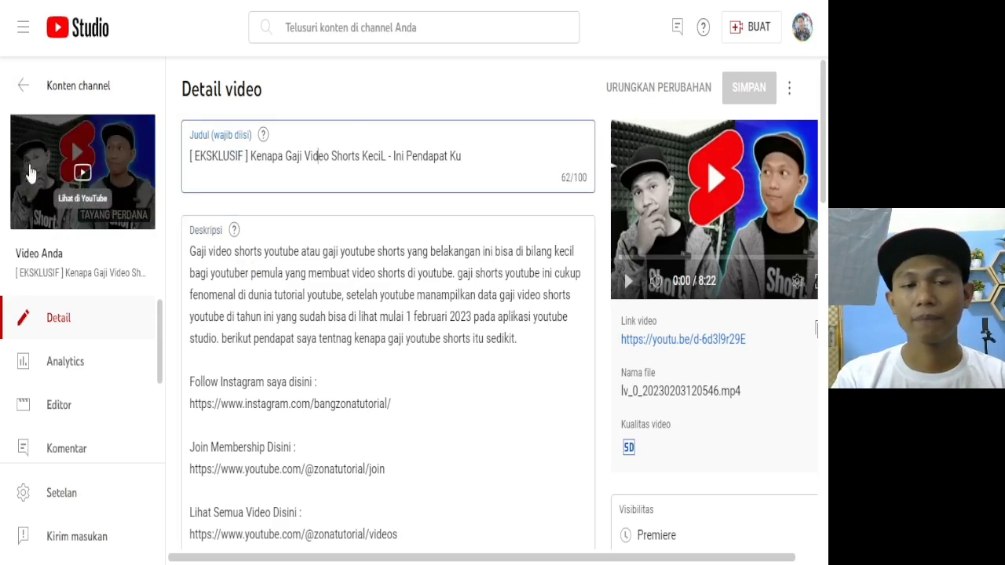